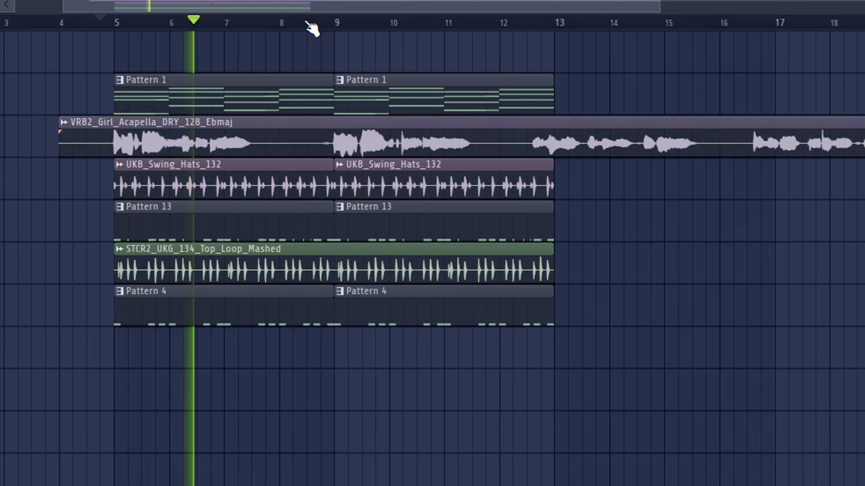
- Place a short copy of the acapella's opening syllable on Track 11 at bar 5 and solo that track
key("space")
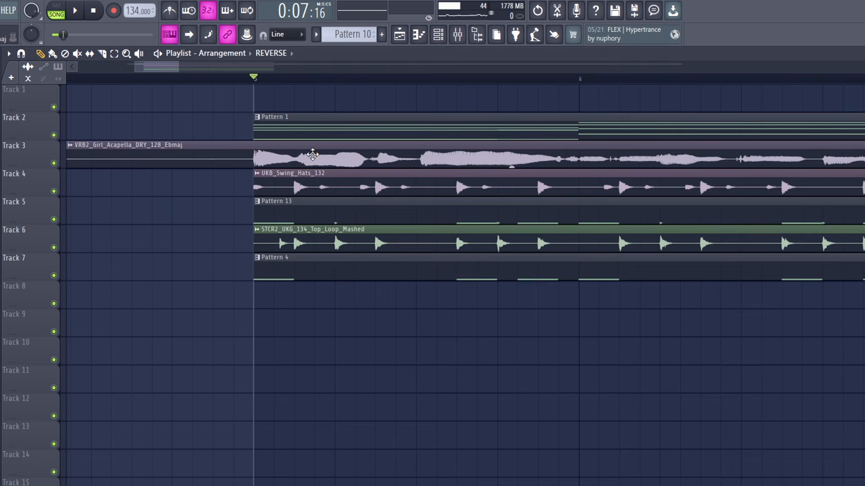
mouse_move(314, 156)
left_mouse_down()
mouse_move(311, 384)
mouse_move(299, 429)
left_mouse_up()
key("p")
right_click(349, 368)
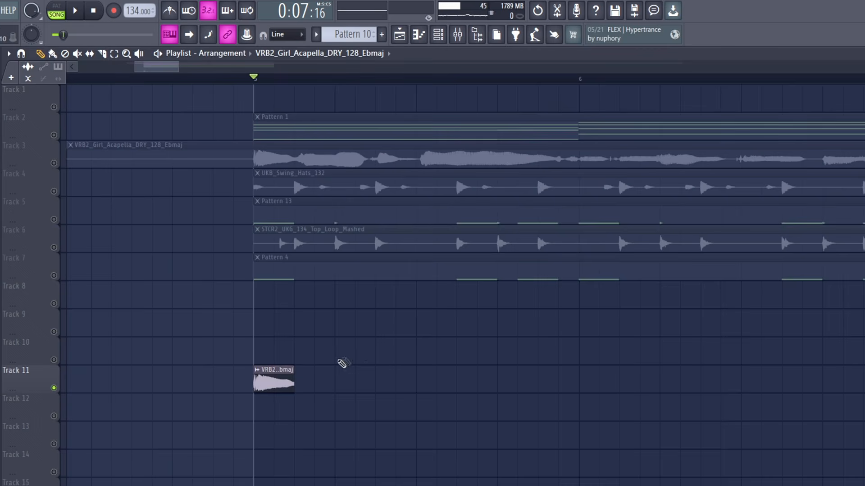
- Audition the isolated vocal slice on Track 11 several times
key("space")
key("space")
key("space")
key("space")
key("space")
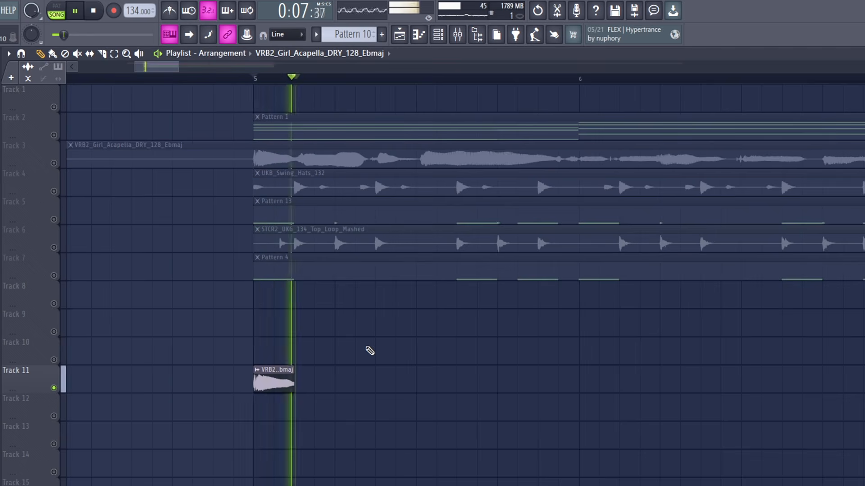
- Make the Track 11 vocal slice a unique clip and add Fruity Reeverb to its mixer track
left_click(258, 370)
left_click(440, 317)
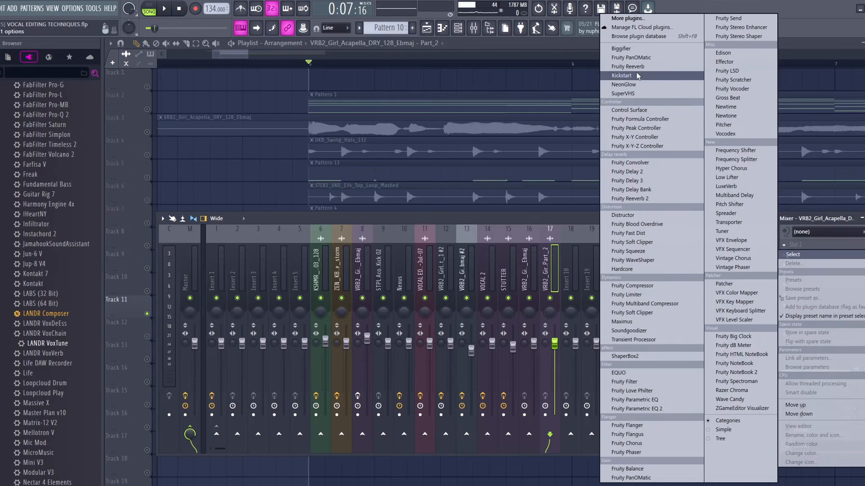
left_click(631, 66)
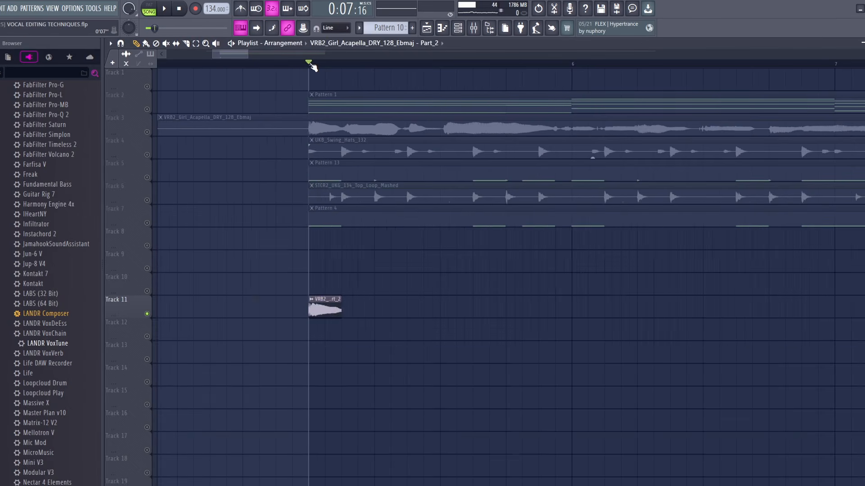
- Play the slice with its reverb and add a short fade-out at the end of the clip
scroll(313, 67, "down", 3)
key("space")
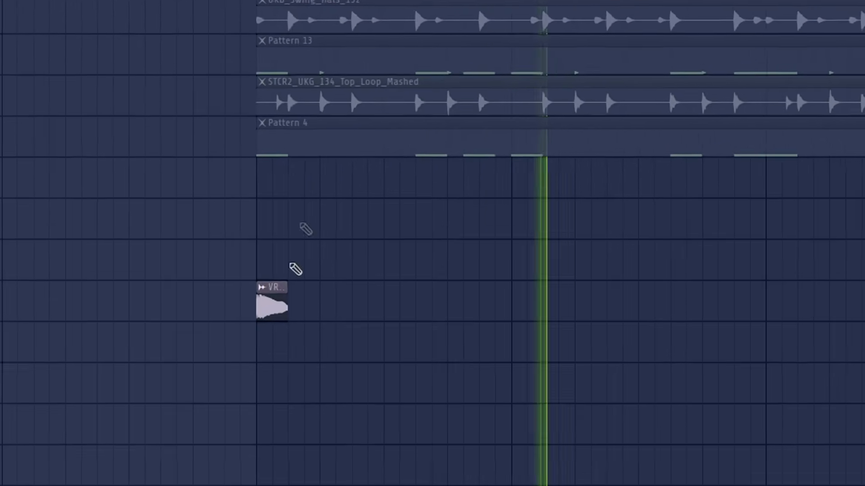
left_click_drag(261, 290, 255, 289)
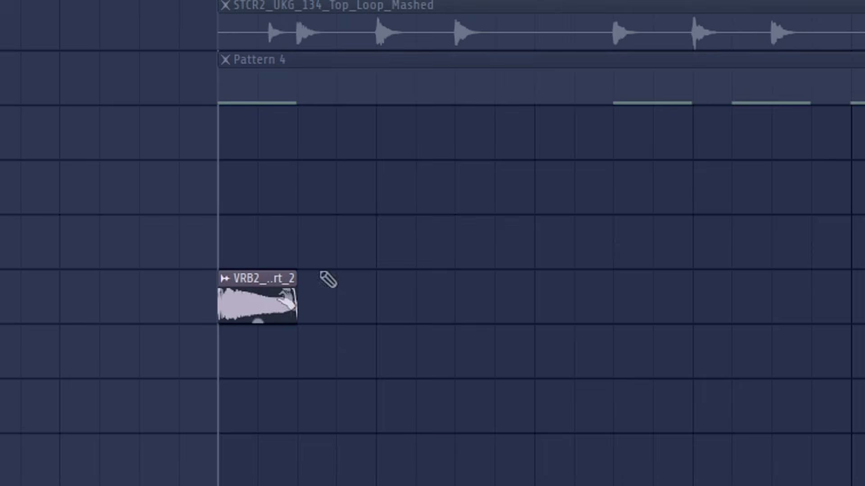
key("space")
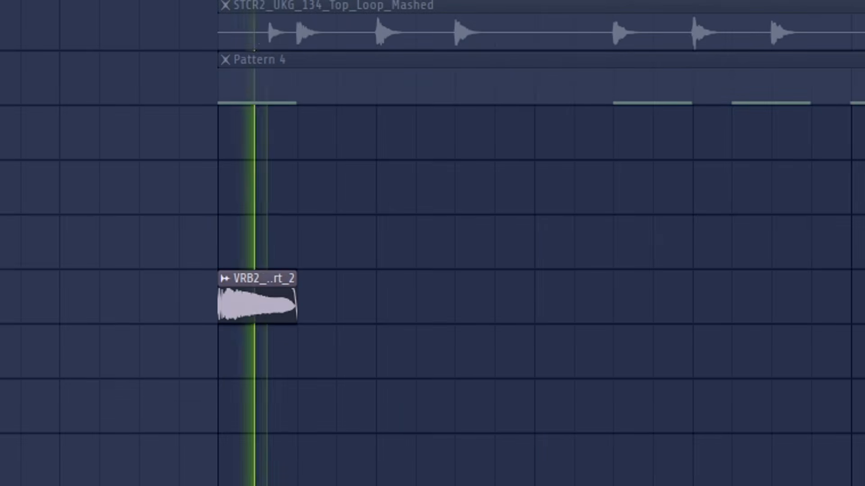
- Record the vocal slice and its full reverb tail in Edison on the Master, with recording set to On Play
left_click(554, 10)
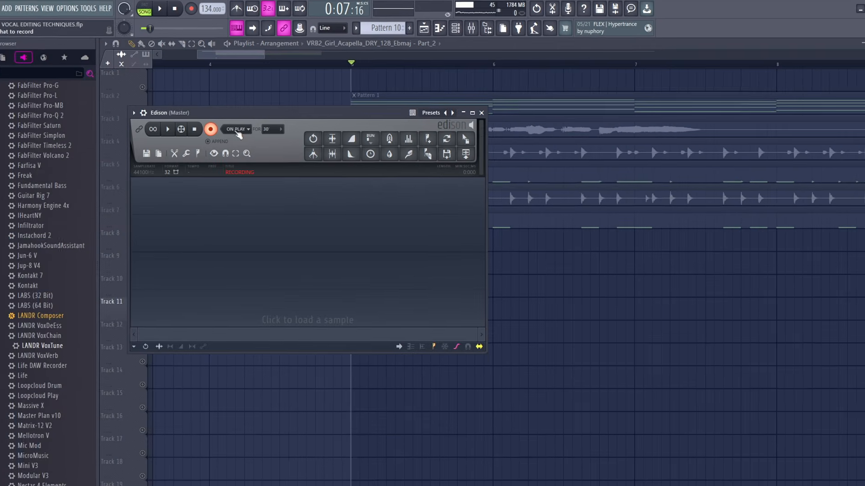
left_click(166, 9)
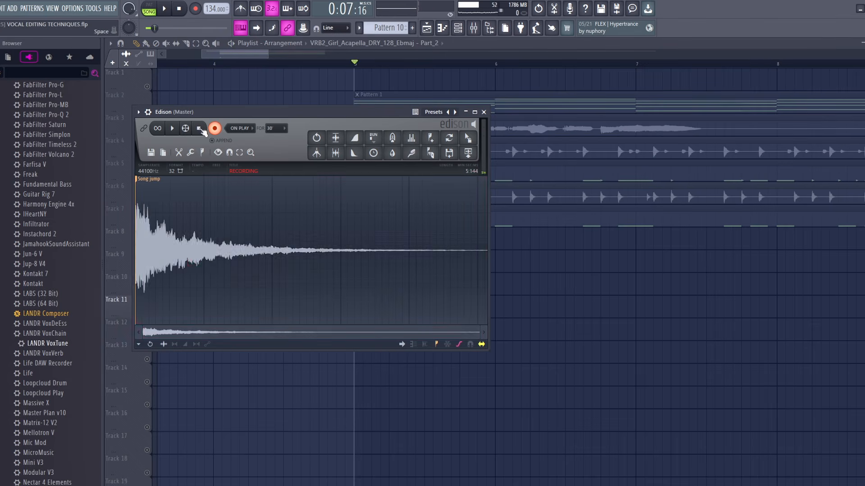
left_click(200, 129)
- Place the recorded reverb tail on Track 9 as a reversed clip, trim its end and align it to bar 5
left_click_drag(469, 137, 332, 291)
left_click(314, 246)
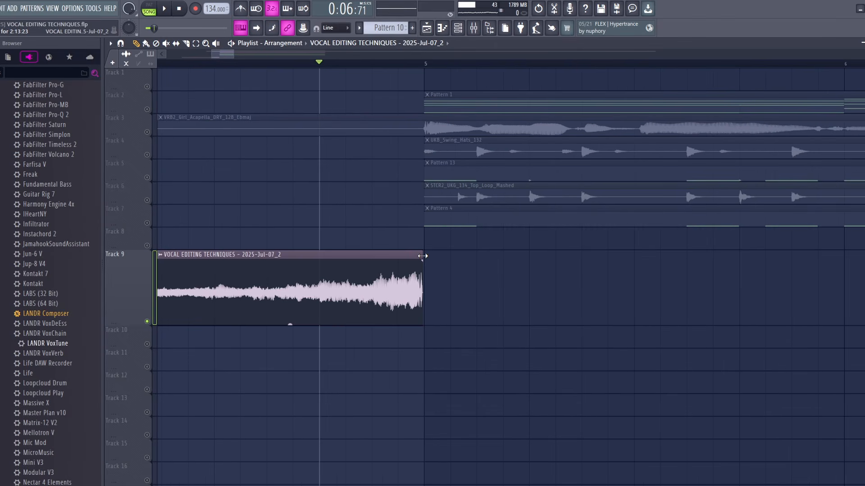
left_click_drag(422, 256, 411, 256)
left_click_drag(366, 293, 379, 293)
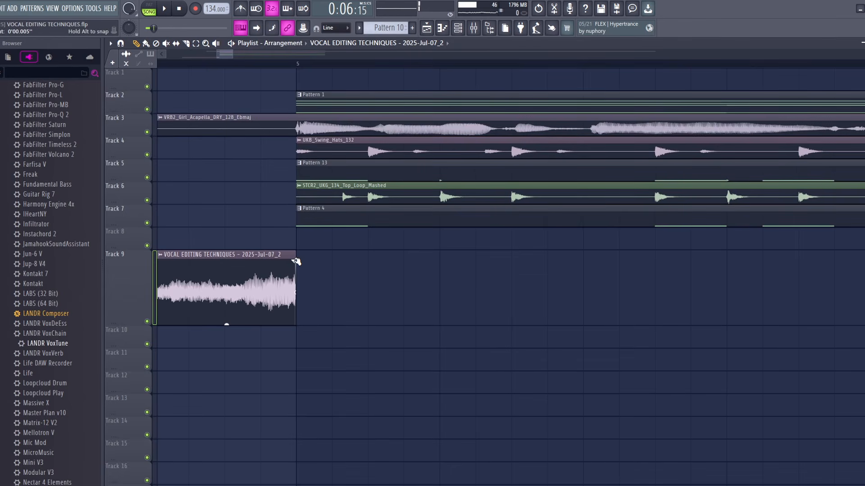
- Play the reversed vocal clip on Track 9 from bar 4 and listen to it soloed
scroll(238, 62, "down", 5)
left_click_drag(256, 54, 246, 68)
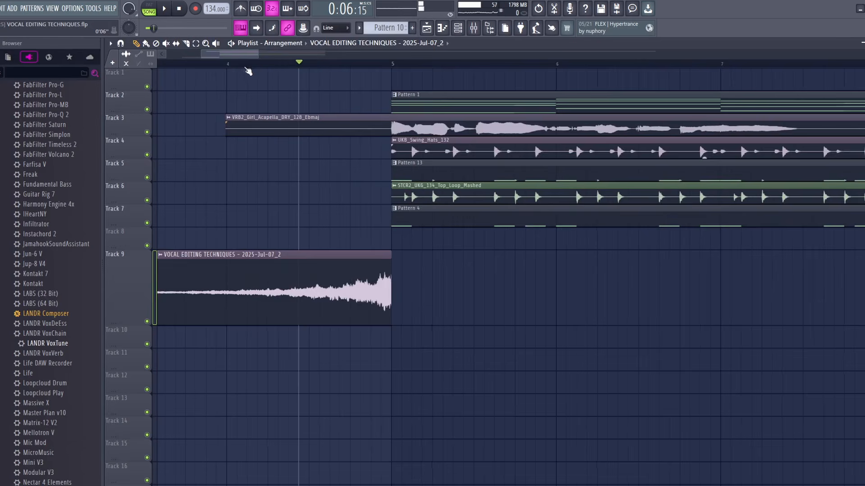
scroll(265, 66, "down", 2)
left_click(240, 65)
key("space")
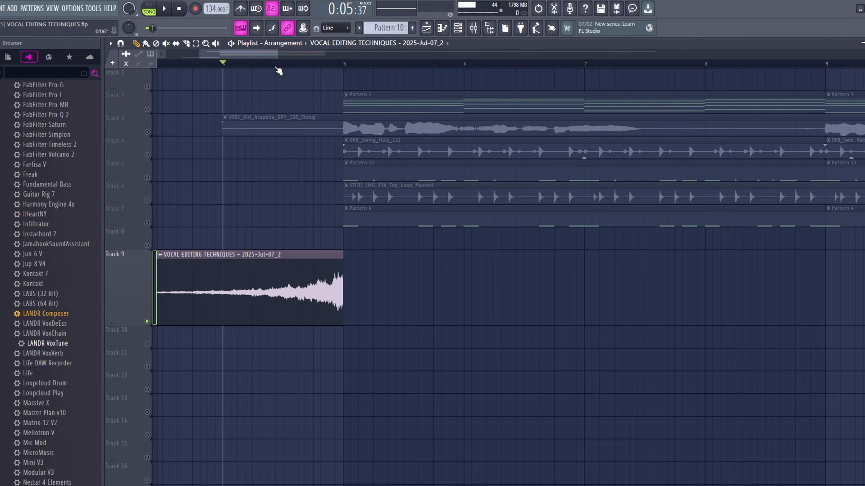
key("space")
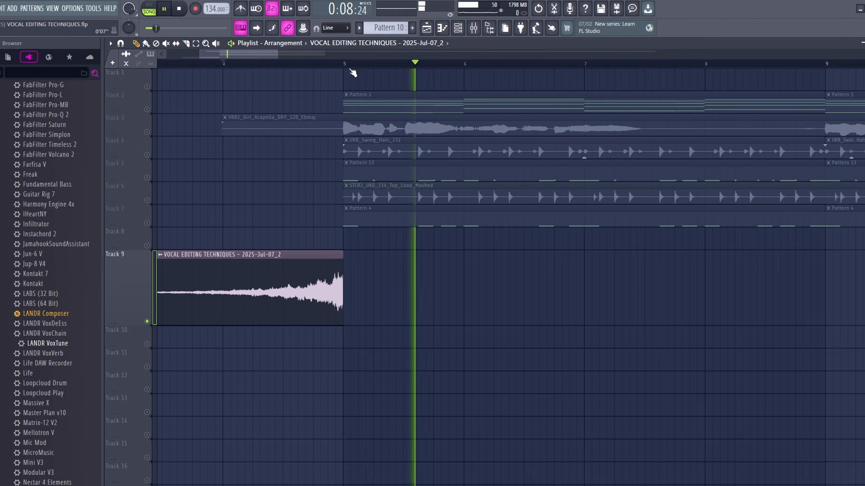
key("space")
- Solo the acapella on Track 3 and play it from bar 5
left_click(329, 63)
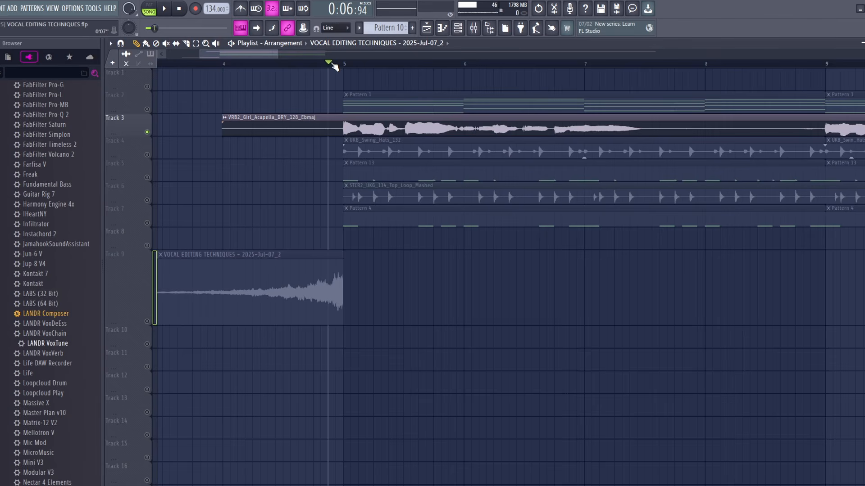
left_click(344, 64)
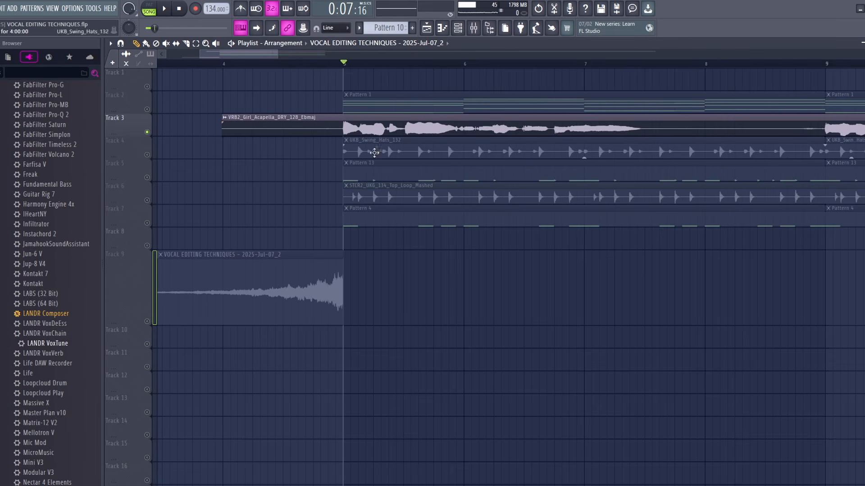
key("space")
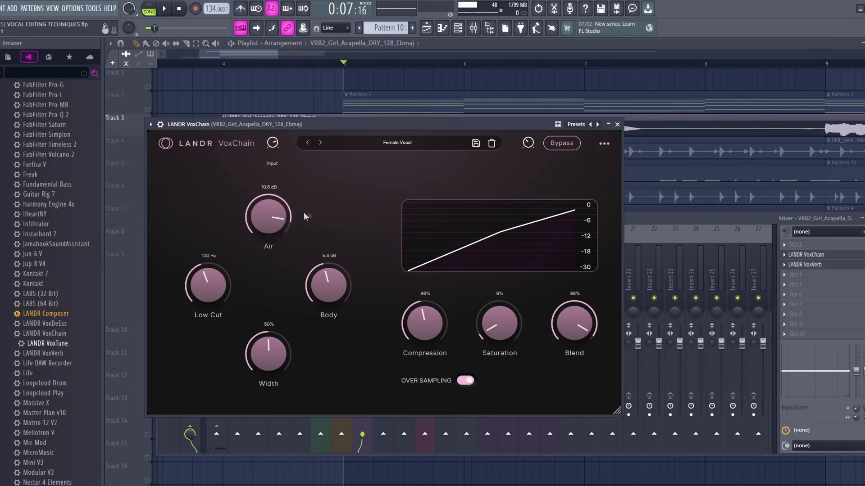
- Review the VoxChain presets, keeping Female Vocal, and audition the acapella with VoxChain's bypass toggled
left_click(375, 149)
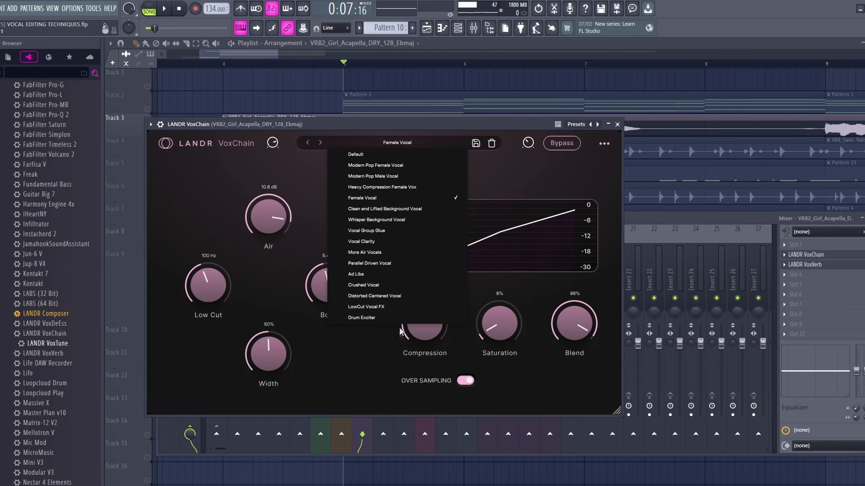
left_click(477, 242)
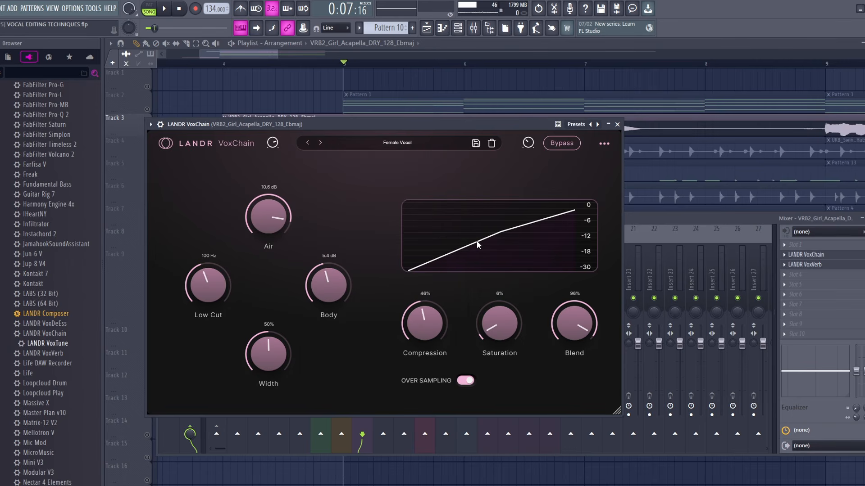
left_click(562, 143)
left_click_drag(513, 124, 523, 162)
key("space")
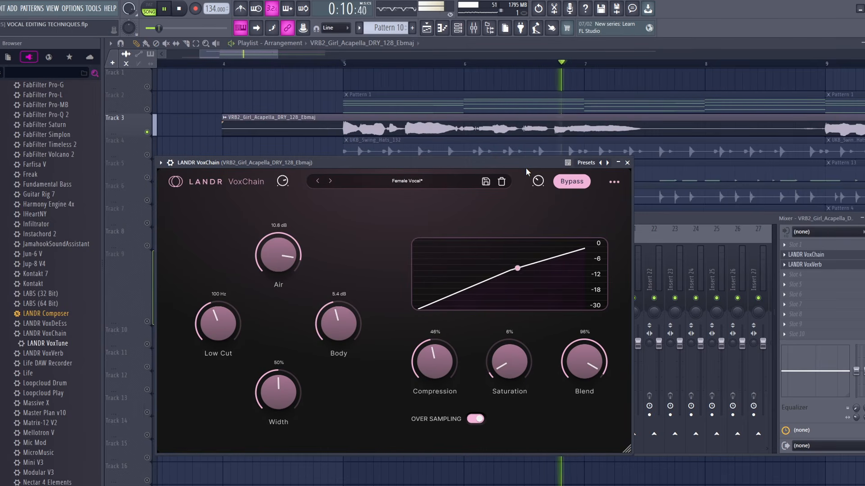
key("space")
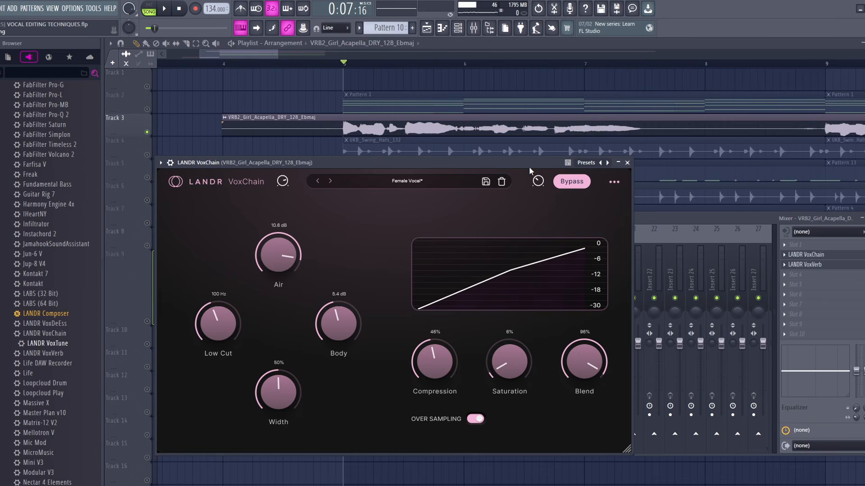
left_click(578, 184)
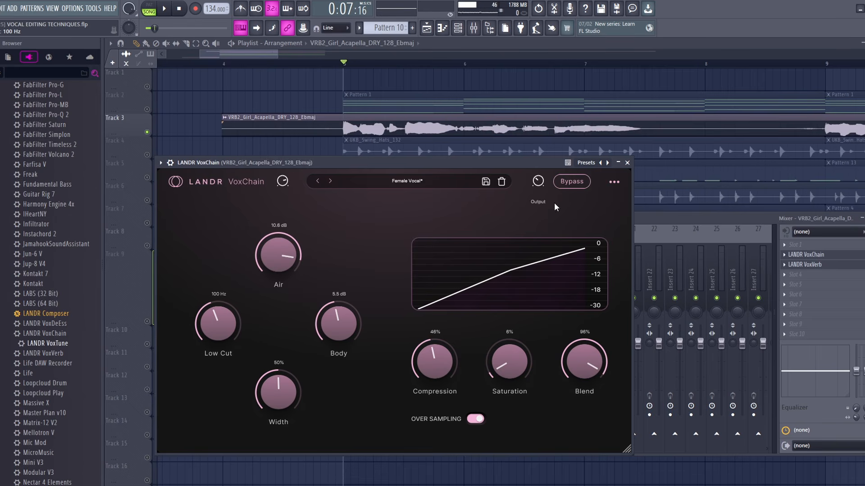
- Compare the acapella with VoxChain bypassed and active during playback
left_click(571, 185)
key("space")
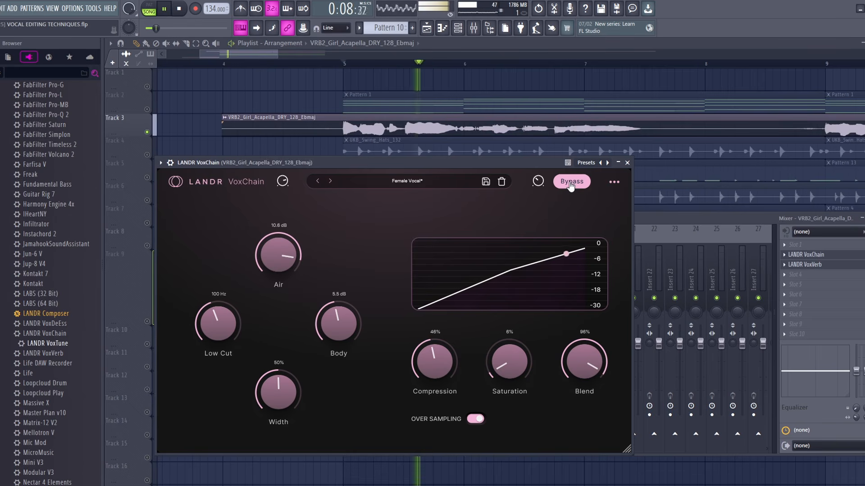
left_click(570, 185)
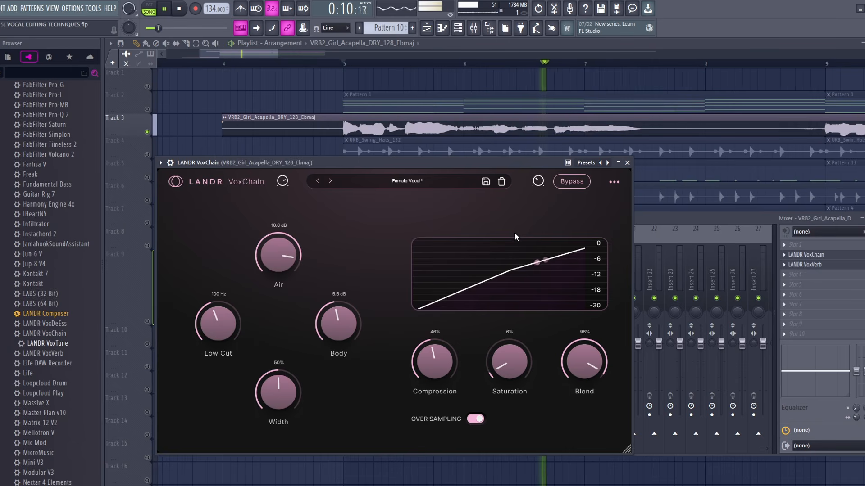
key("space")
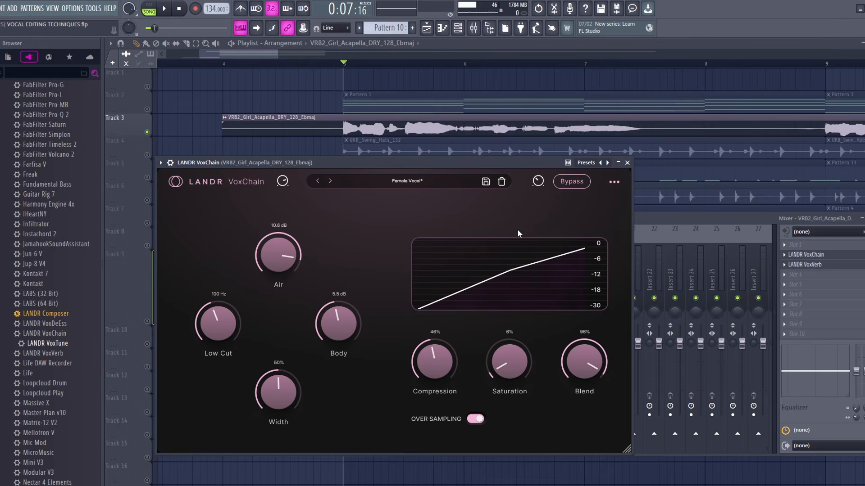
- Close VoxChain and audition the acapella with VoxVerb's Never Ending Tail preset open
left_click(627, 162)
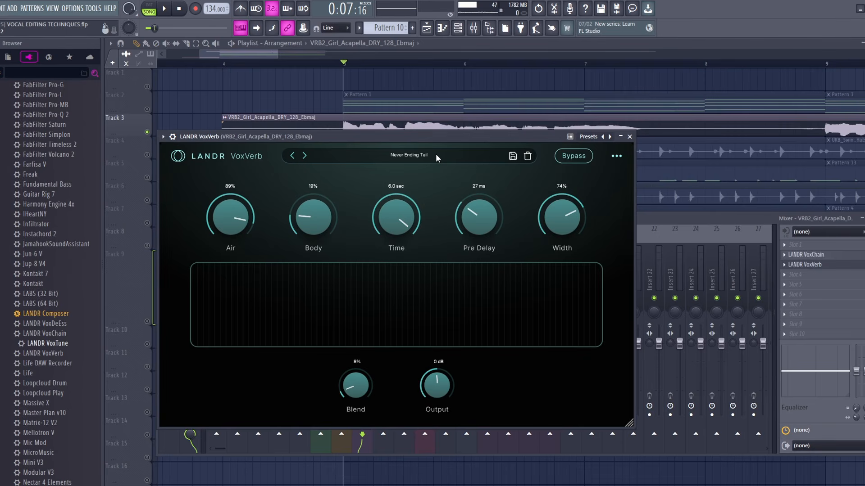
key("space")
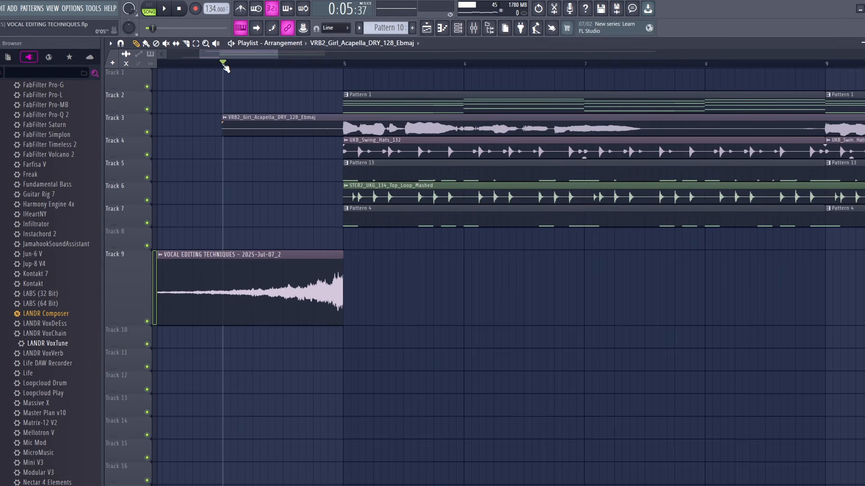
- Play the full arrangement with the reversed vocal from bar 4 and return the playhead to bar 4
key("space")
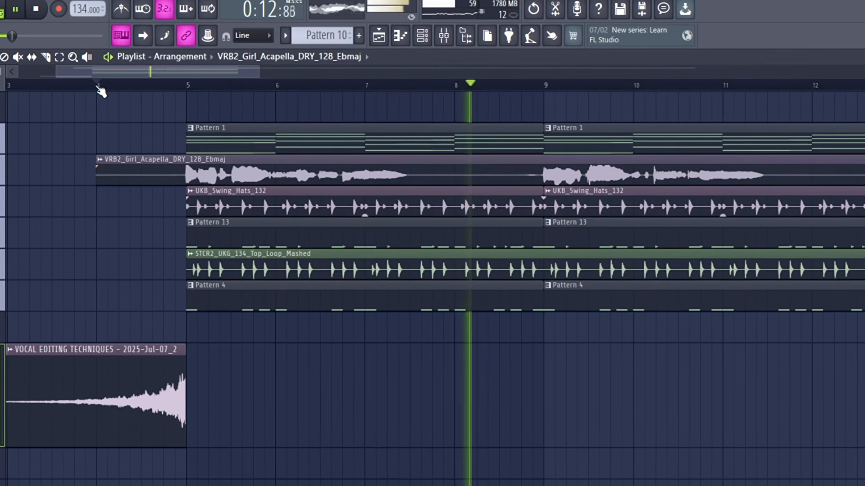
scroll(97, 87, "down", 1)
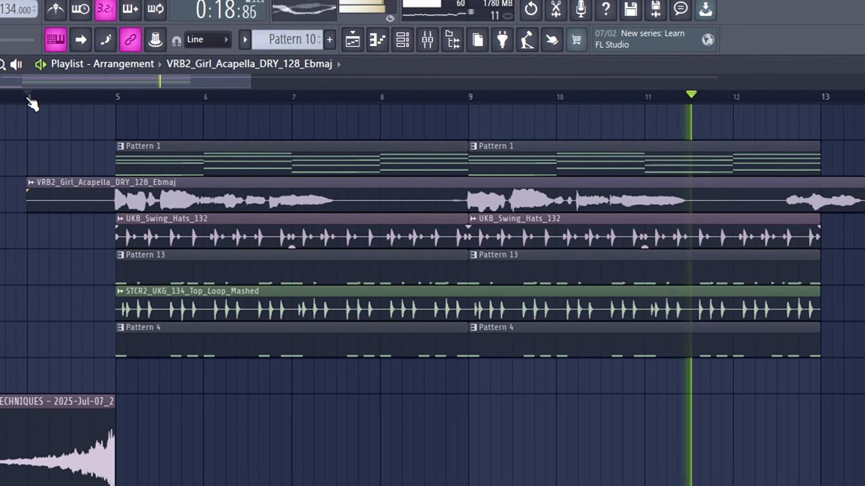
left_click(28, 100)
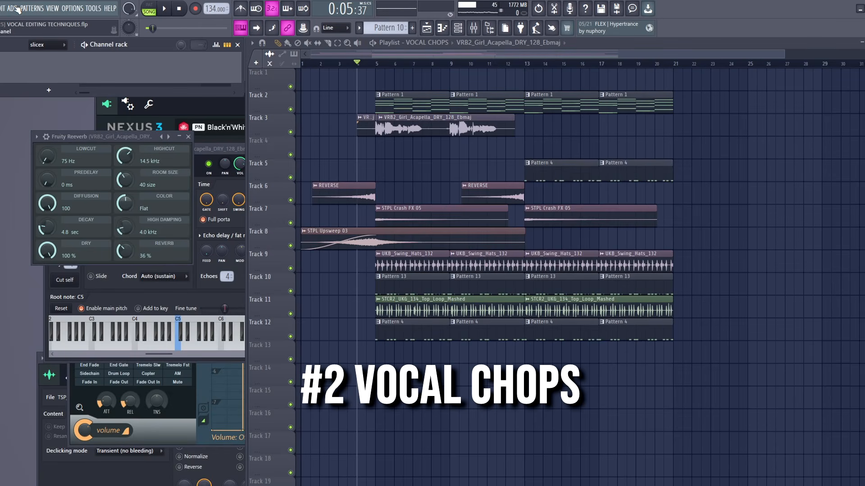
- Add a Slicex channel and load the VRB2_Girl_Acapella_DRY_128_Ebmaj sample from its playlist clip into it
left_click(17, 9)
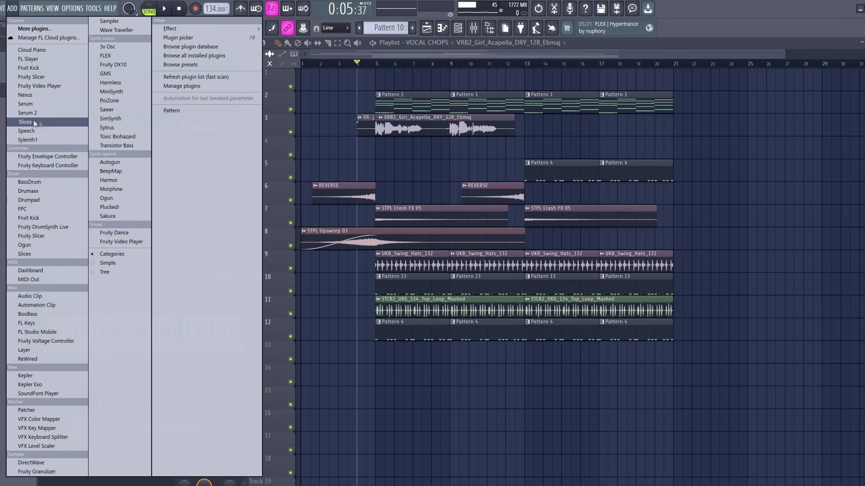
left_click(34, 121)
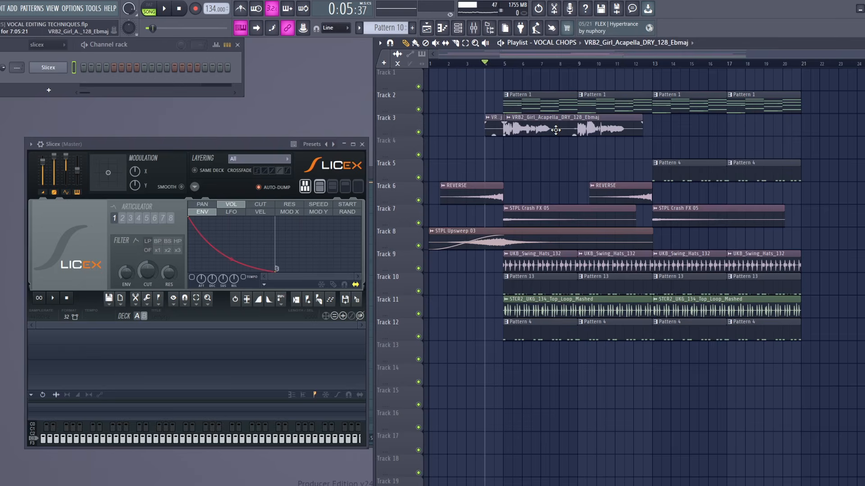
double_click(555, 127)
left_click_drag(186, 312, 161, 386)
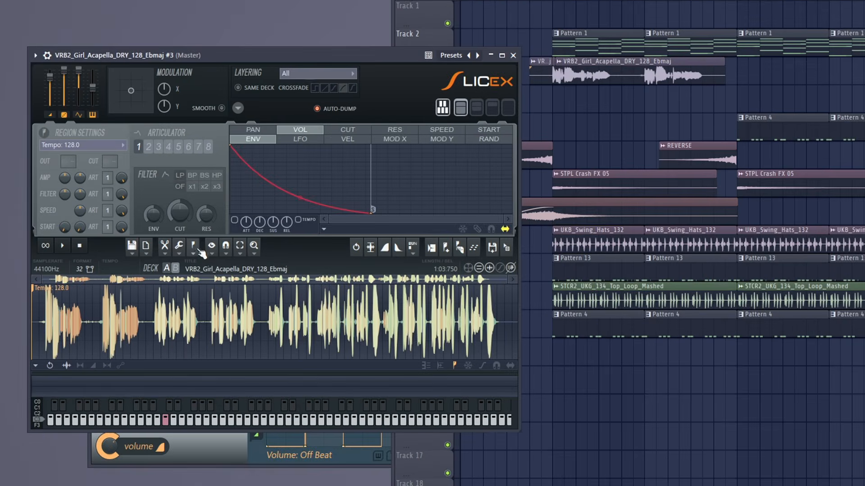
- Run beat detection on the acapella in Slicex and inspect the slice markers up close
left_click(196, 254)
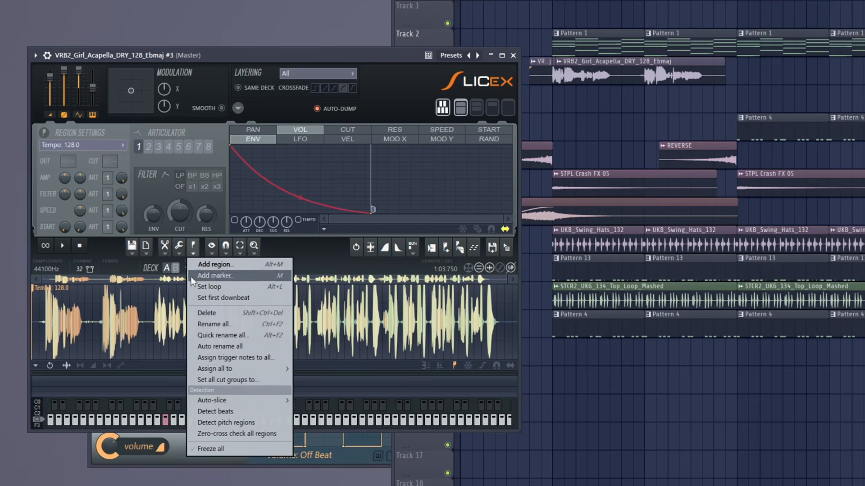
left_click(250, 413)
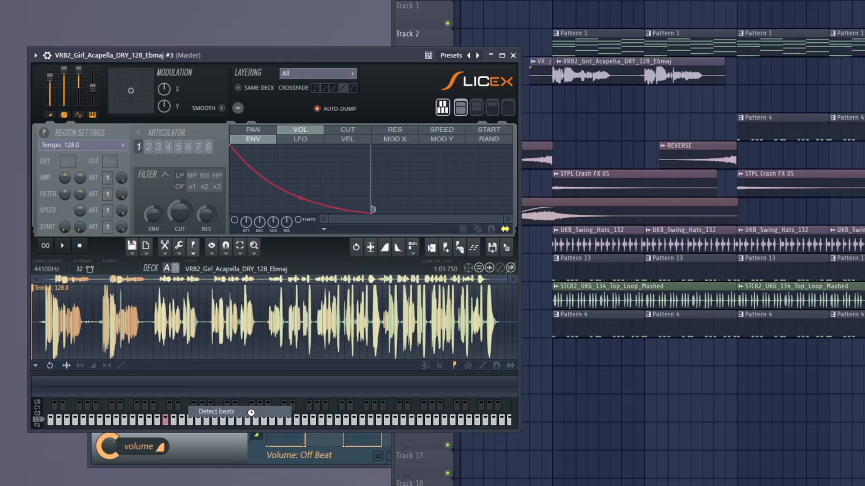
scroll(101, 324, "up", 4)
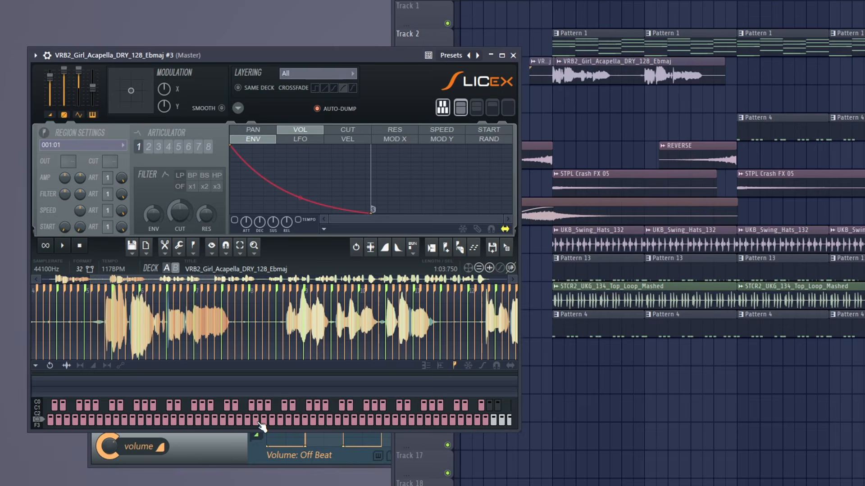
- Apply Declick in and Declick out to all regions of the sliced acapella
left_click(179, 246)
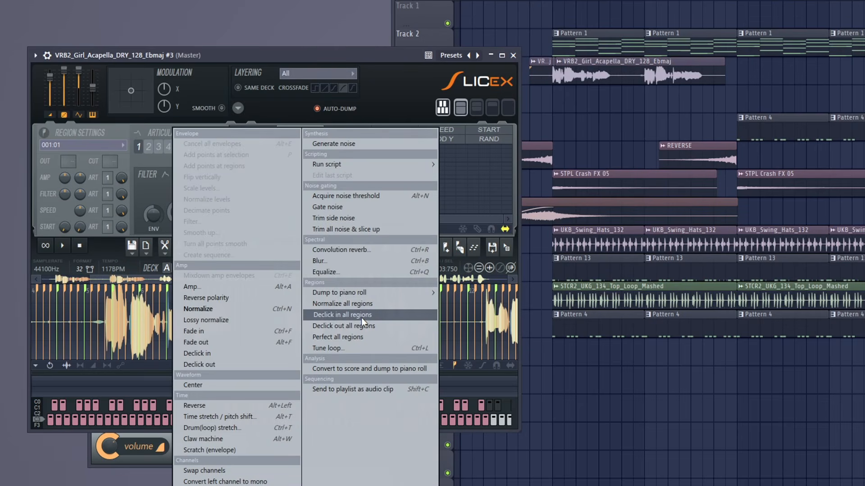
left_click(359, 315)
left_click(181, 251)
left_click(375, 326)
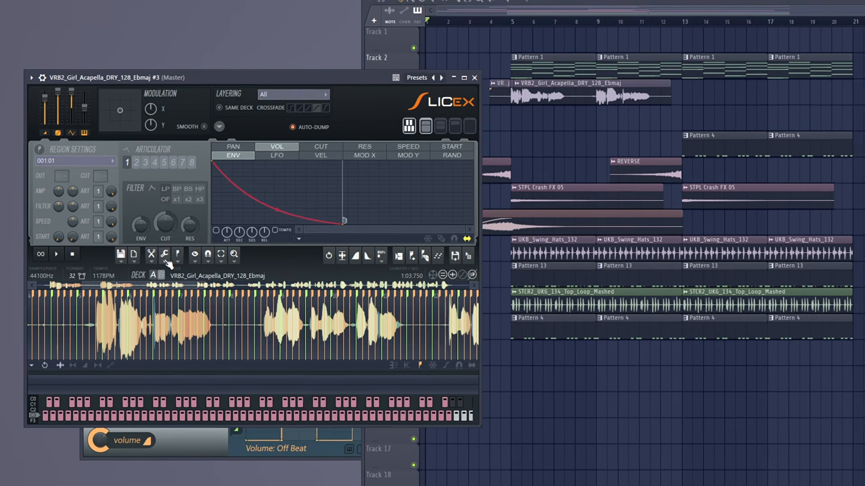
- Run the Play to end regions script with Reset and Selection both set to No
left_click(172, 250)
mouse_move(336, 186)
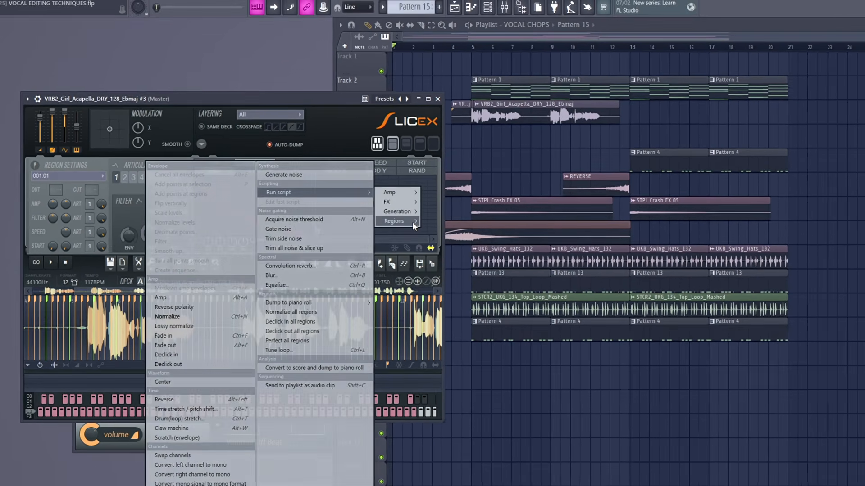
mouse_move(411, 216)
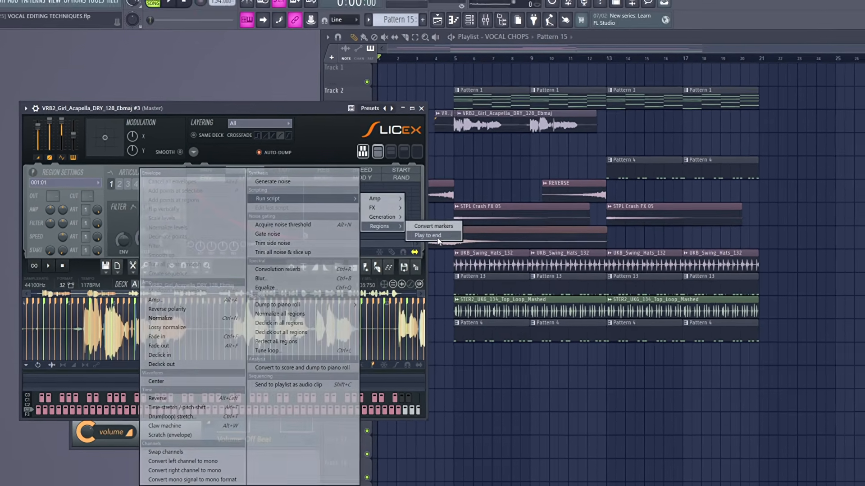
left_click(437, 237)
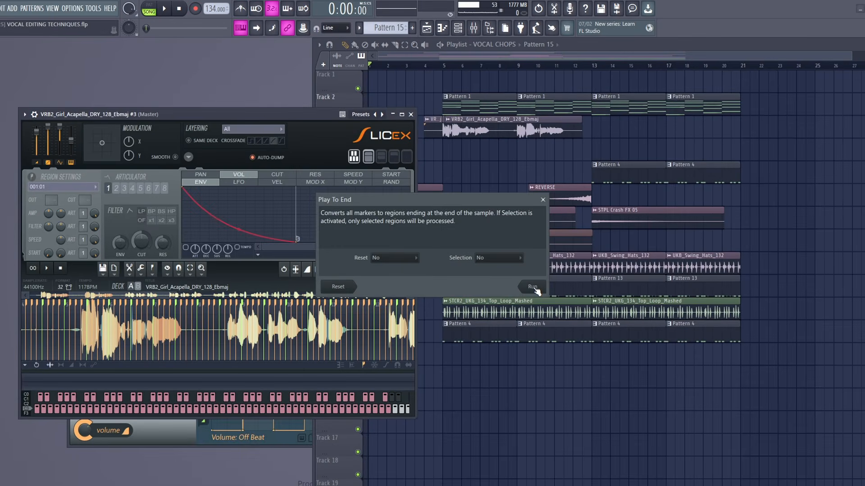
left_click(533, 287)
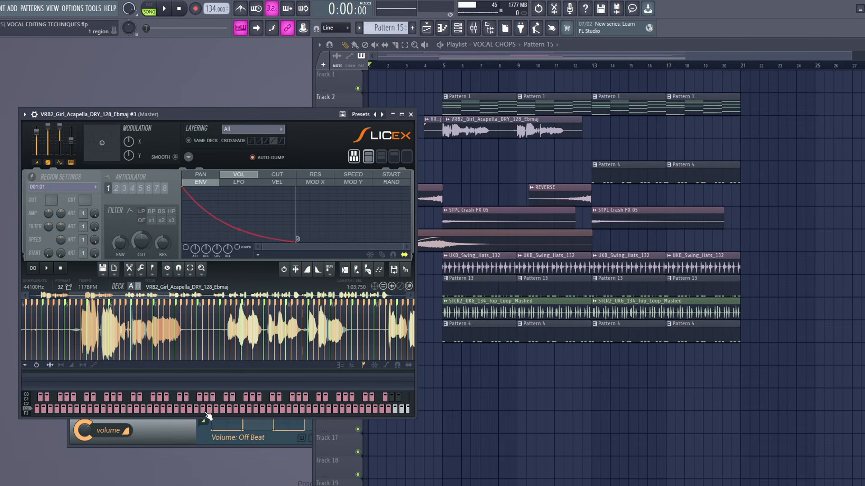
- Audition two of the acapella slices on the Slicex keyboard
left_click(196, 411)
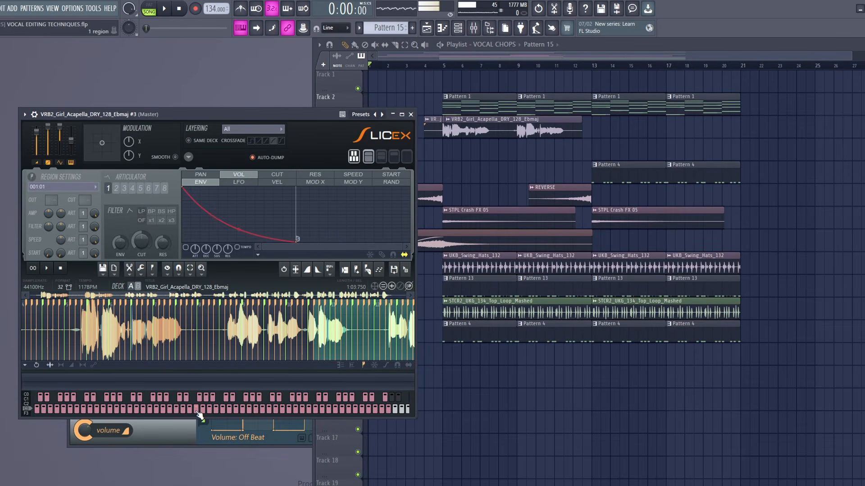
left_click(135, 410)
key("Escape")
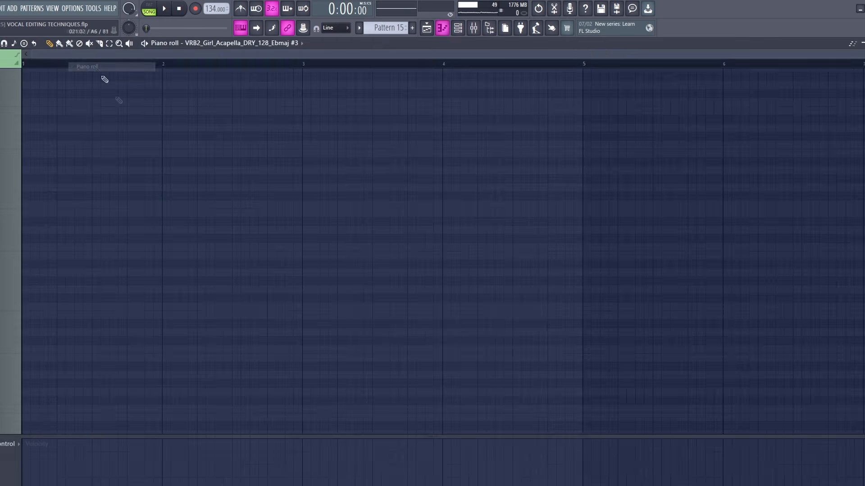
- Place a rising run of seven slice notes from 005:02 to 013:01 in bar 1 of Pattern 15 and play it back
left_click_drag(98, 141, 93, 143)
key("space")
key("space")
left_click(116, 136)
left_click(133, 128)
left_click(151, 120)
key("space")
key("space")
key("space")
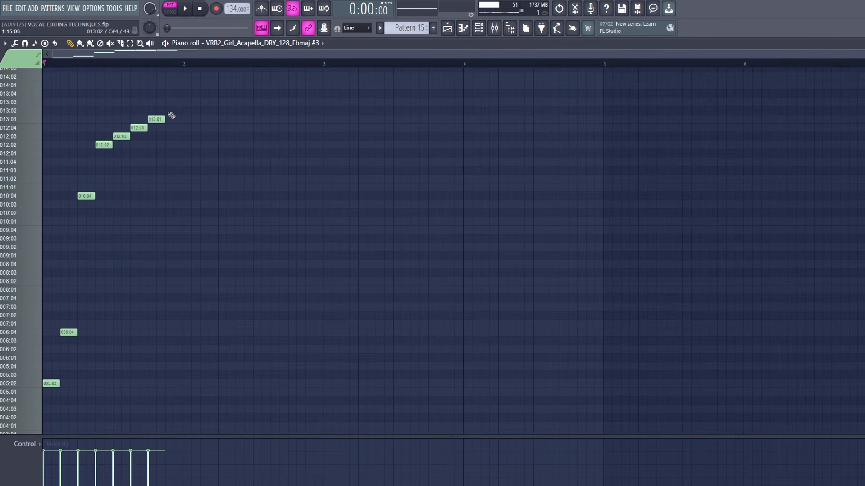
key("space")
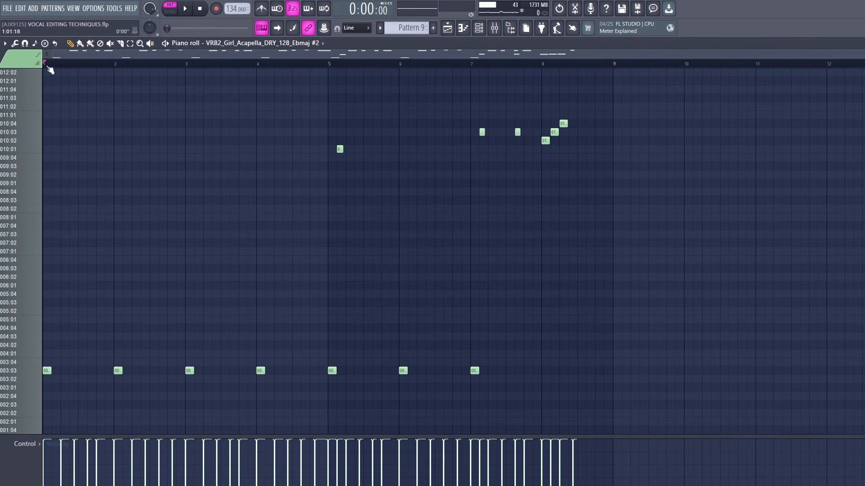
- Play back the vocal chop sequence in Pattern 9 and look over its high and low slice notes
key("space")
scroll(255, 193, "up", 9)
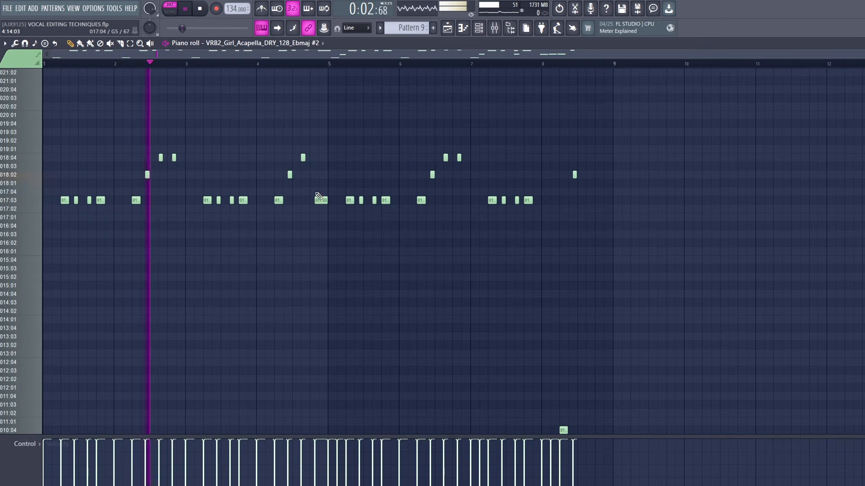
scroll(319, 194, "down", 7)
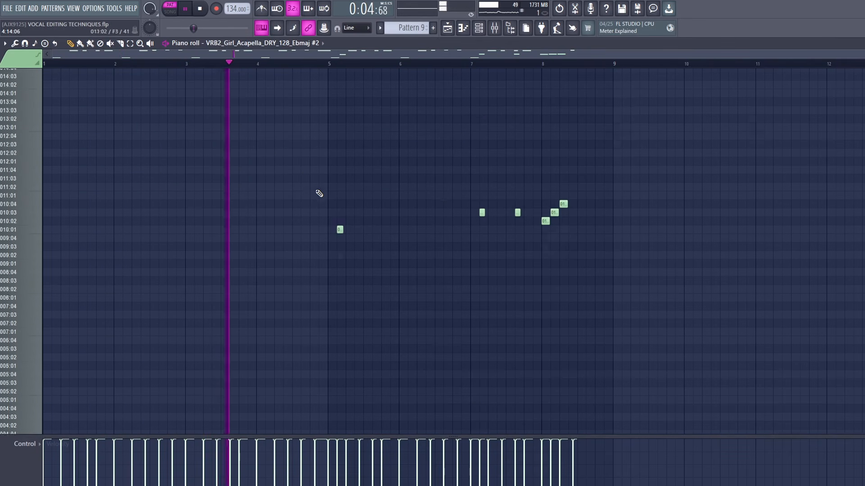
scroll(460, 214, "up", 6)
key("space")
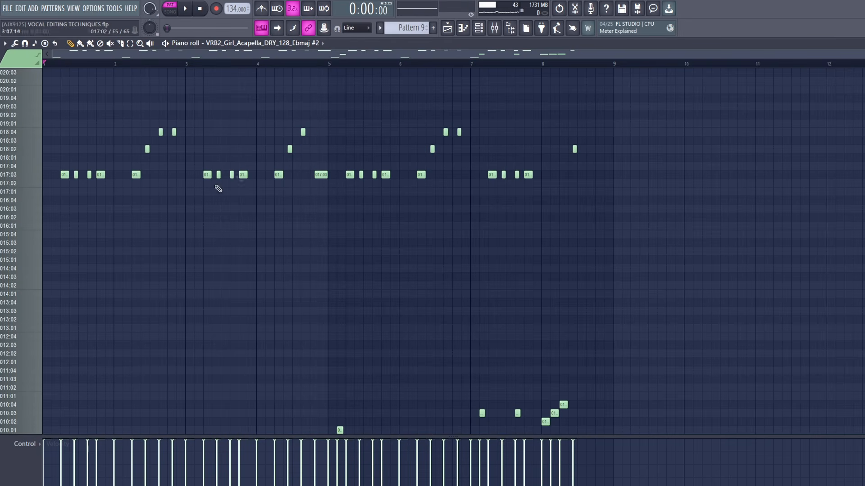
- Move the first 017:03 notes in bars 1 and 3 to slice 017:01 while auditioning the pattern
scroll(16, 72, "down", 3)
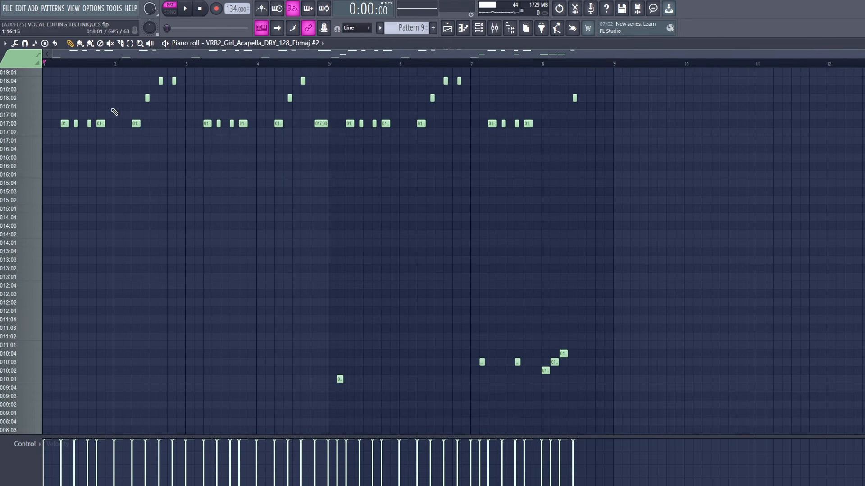
left_click_drag(64, 123, 66, 143)
key("space")
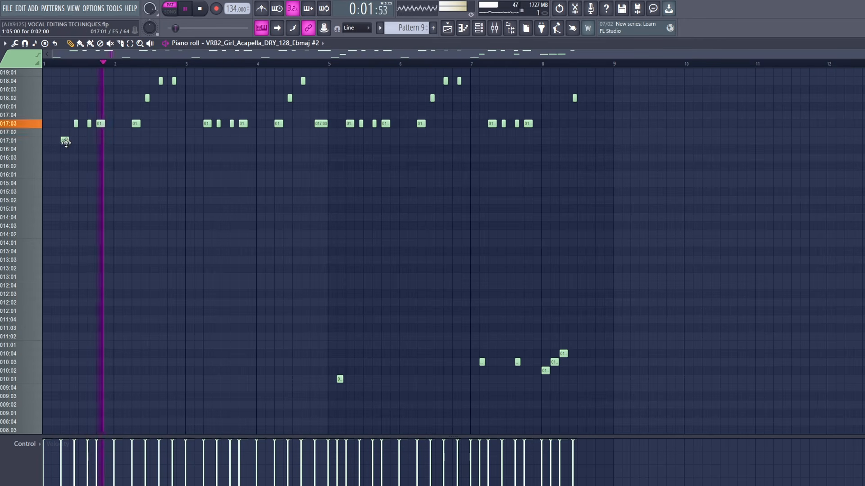
left_click_drag(207, 123, 207, 140)
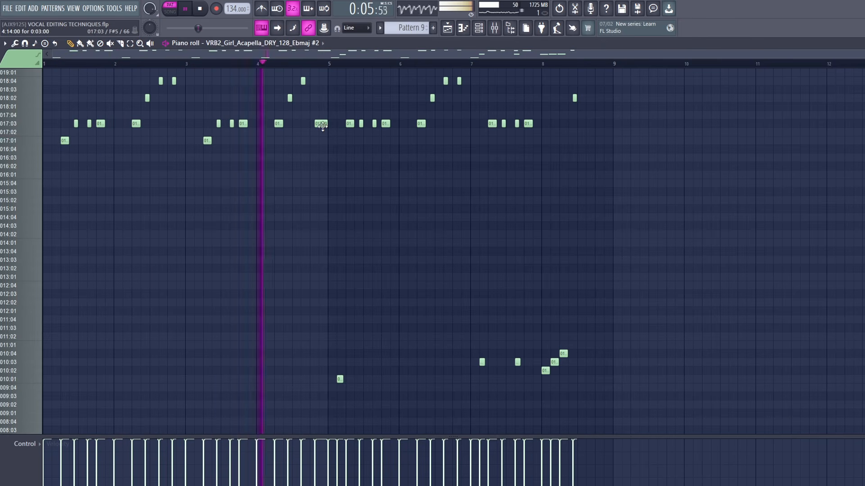
scroll(356, 137, "up", 2)
key("space")
- Check the fine pitch property of the long 017:03 note at the end of bar 4 and resume playback
scroll(356, 193, "up", 1)
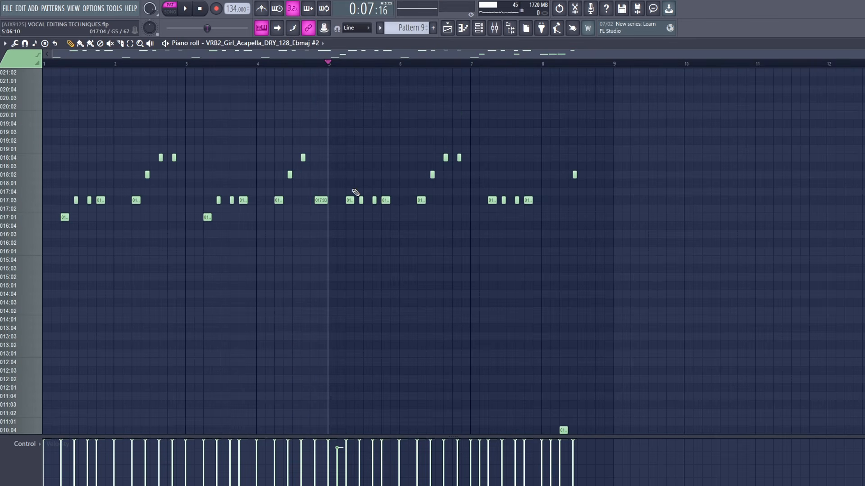
double_click(321, 201)
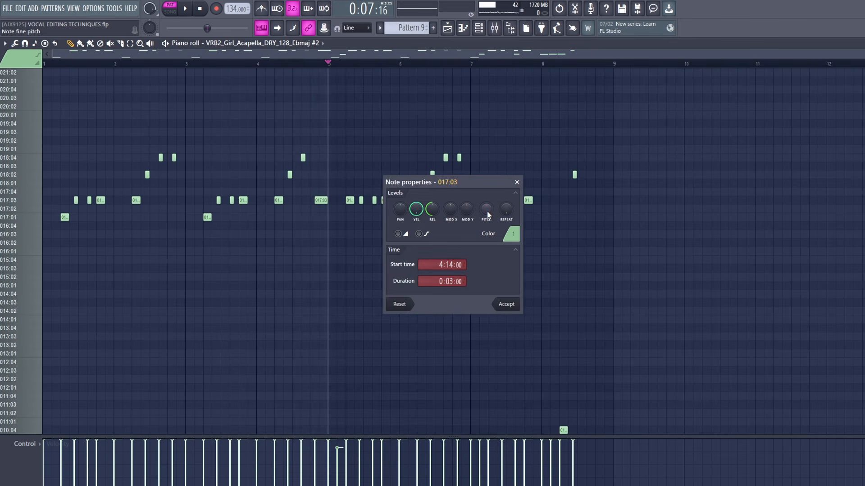
key("Escape")
key("space")
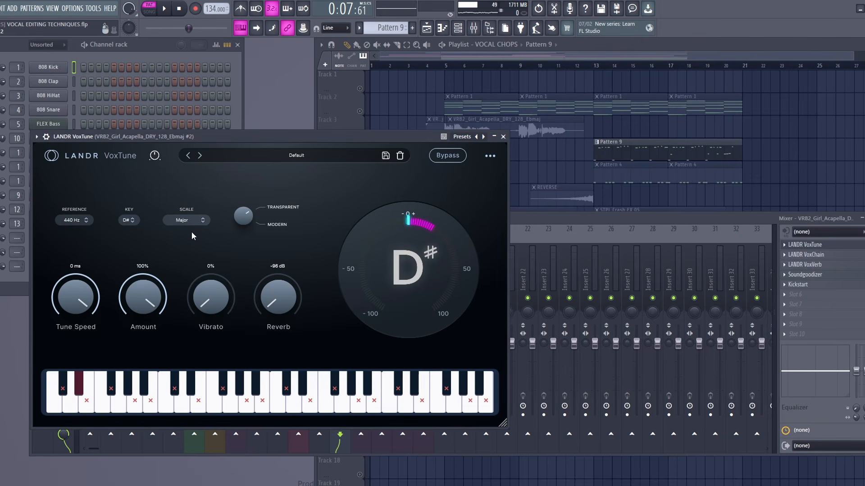
- Compare the vocal chops from bar 13 with VoxTune bypassed and active during playback
left_click(447, 155)
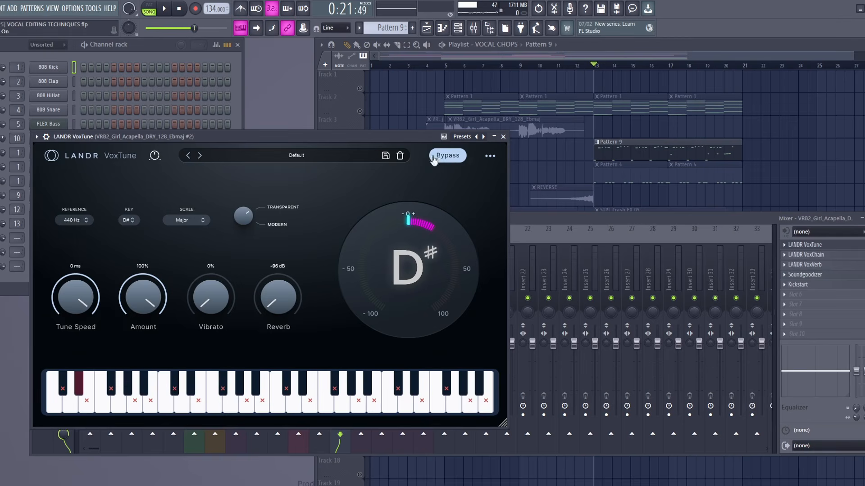
key("F9")
key("space")
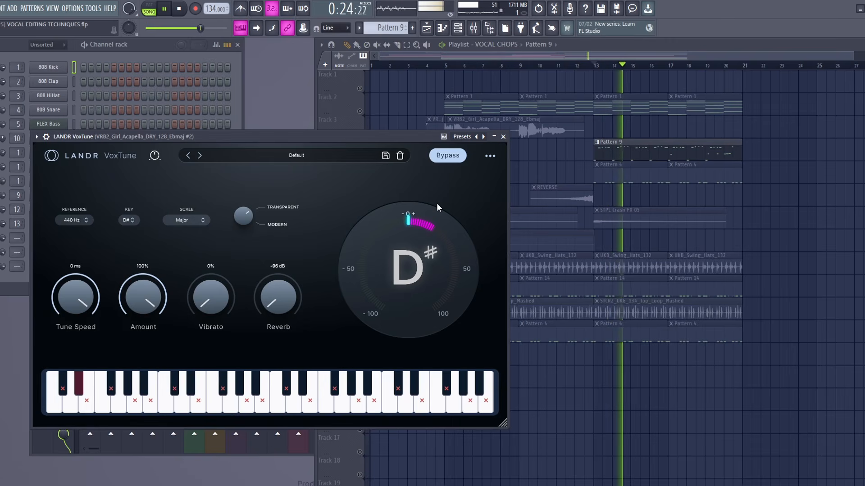
key("space")
key("space")
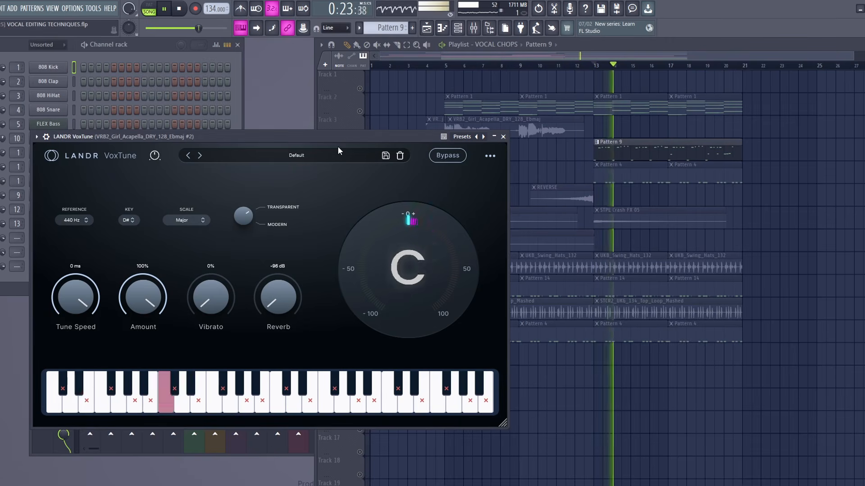
key("space")
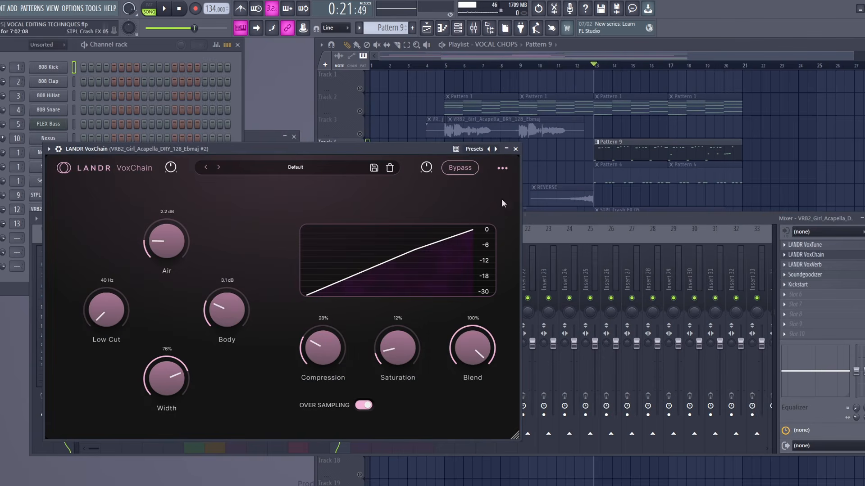
- Compare the vocal chops from bar 13 with VoxChain bypassed and active during playback
left_click(460, 173)
key("space")
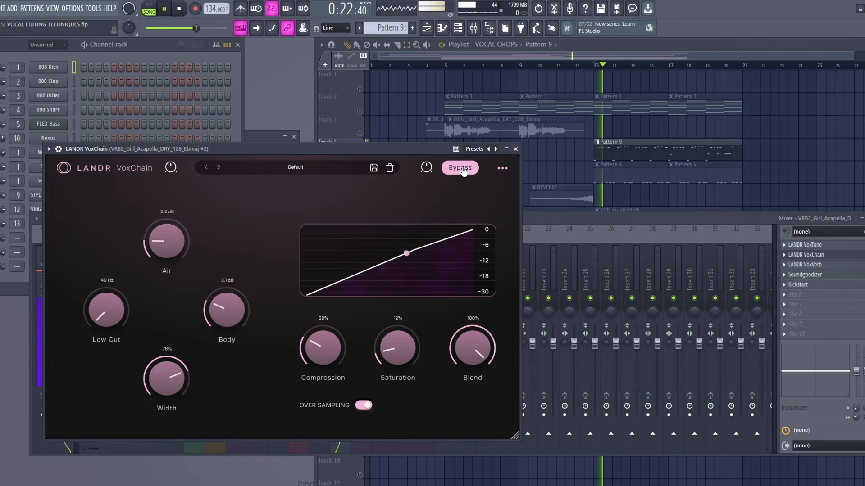
key("space")
key("space")
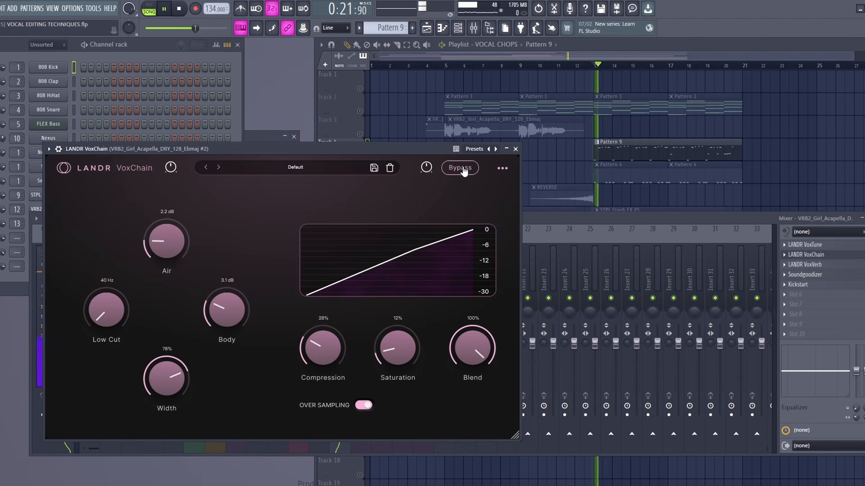
key("space")
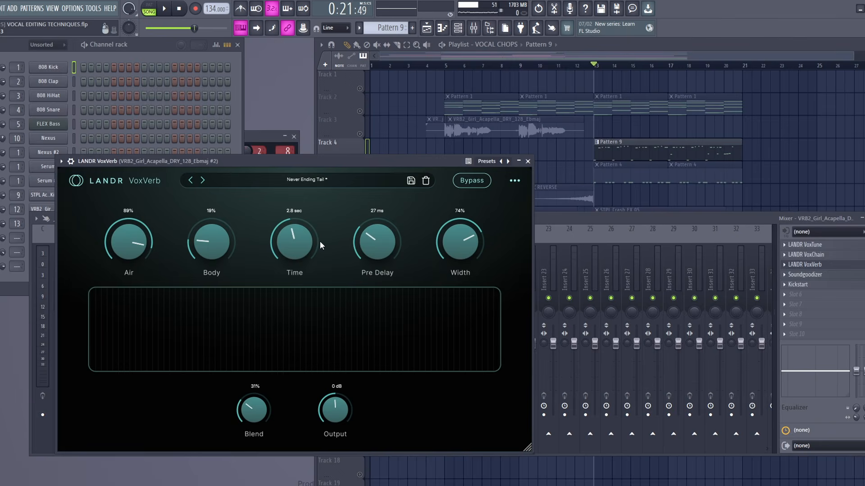
- Audition the vocal chops with VoxVerb and Kickstart open, and close Kickstart
key("space")
key("space")
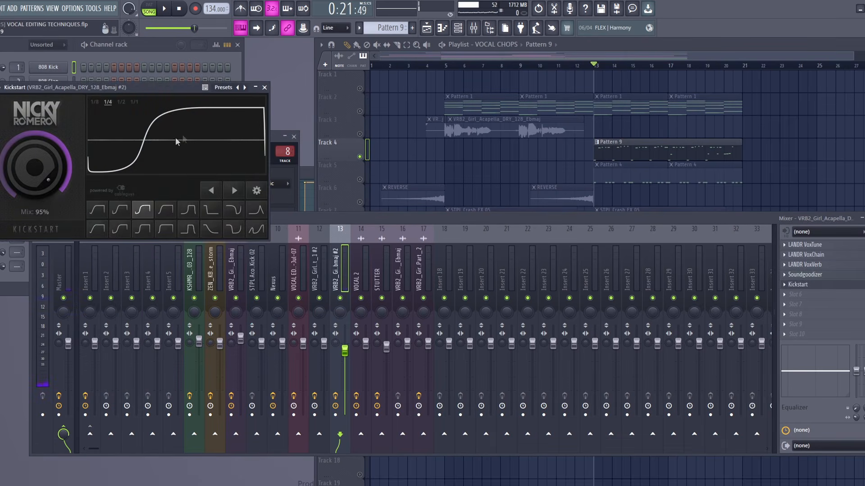
key("space")
left_click(265, 88)
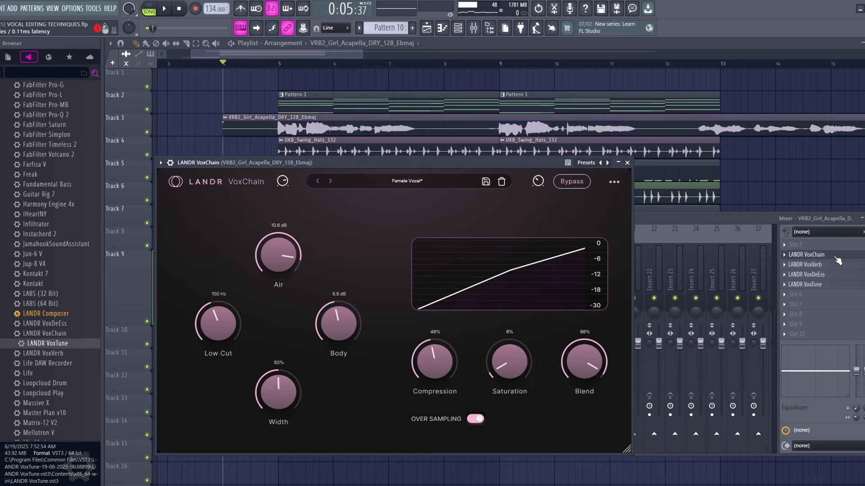
- Review the VoxVerb and VoxTune effects on the acapella's mixer track, including VoxTune's Transparent/Modern control
left_click(836, 264)
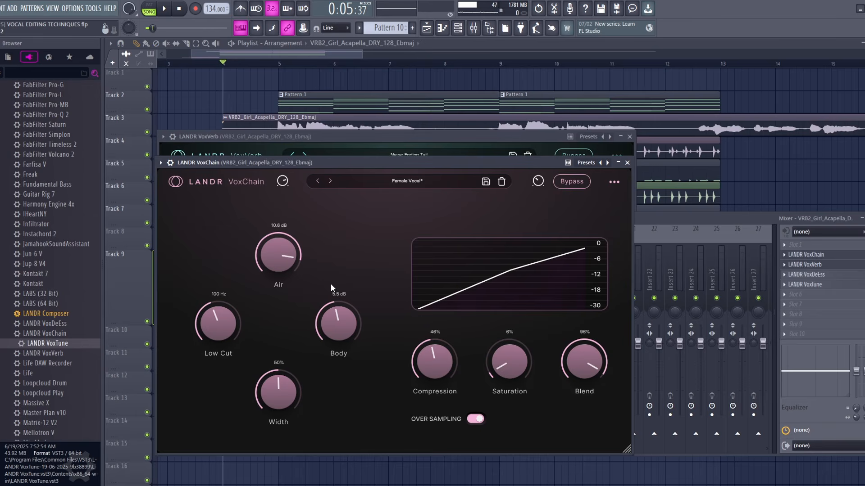
left_click(440, 155)
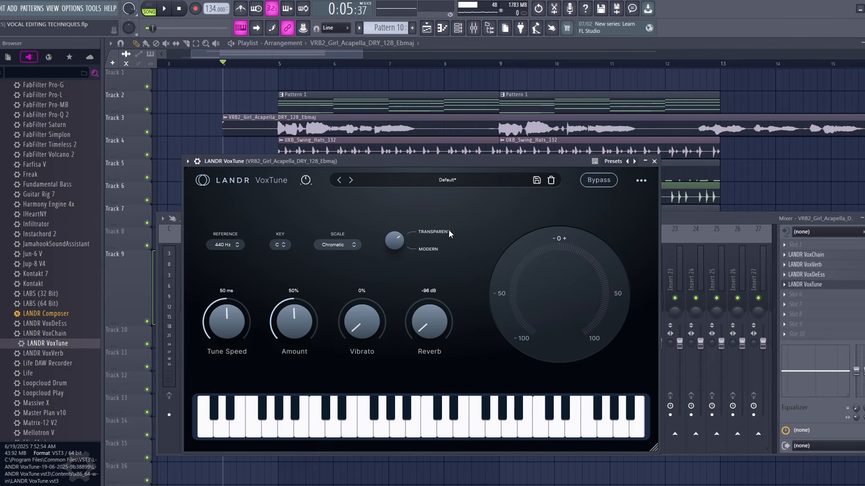
left_click(394, 241)
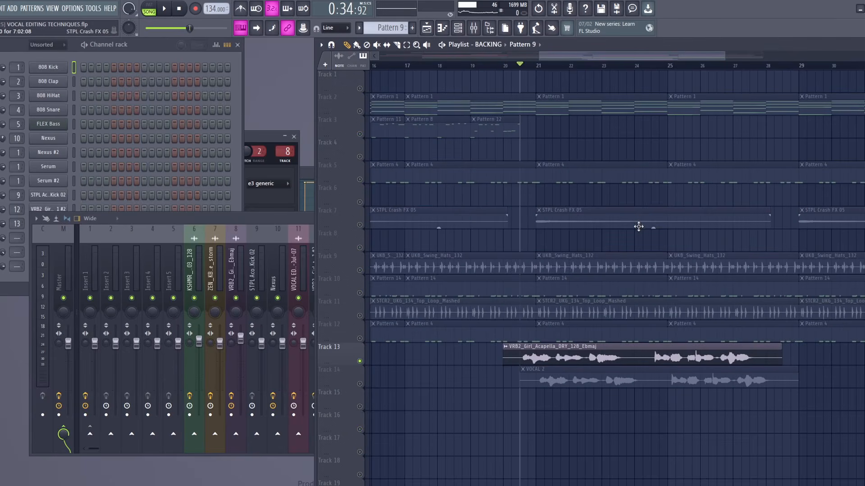
- Audition the BACKING arrangement from the start of the VOCAL 2 clip
key("space")
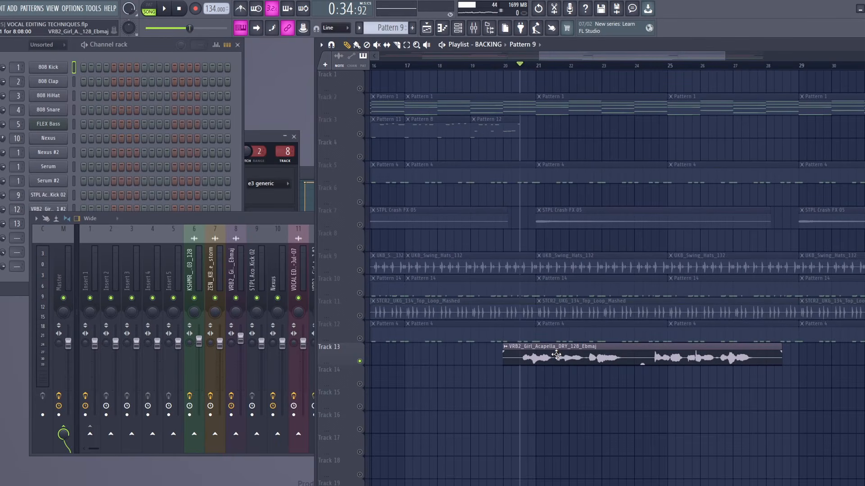
- Duplicate the acapella clip from Track 13 onto Track 14 and make the copy unique
left_click_drag(555, 385, 554, 389)
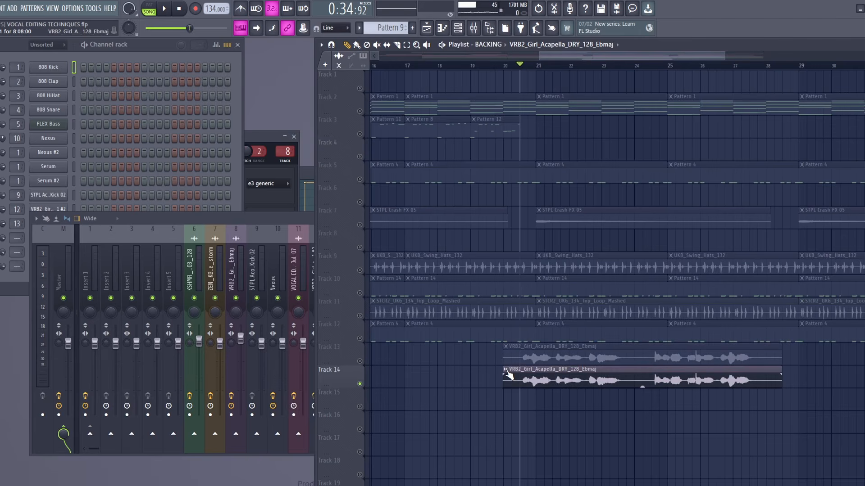
left_click(506, 370)
left_click(534, 435)
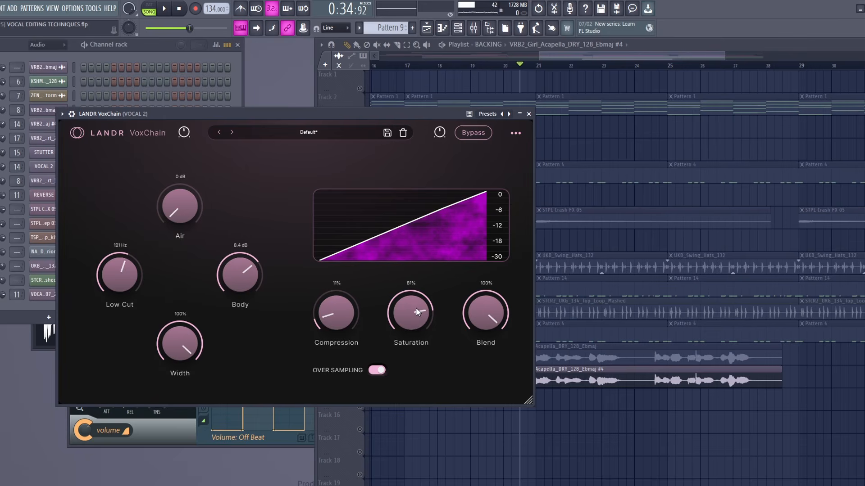
- Compare the duplicated vocal with VoxTune's Formant at 0.0, 4.0 and -4.0 during playback
key("space")
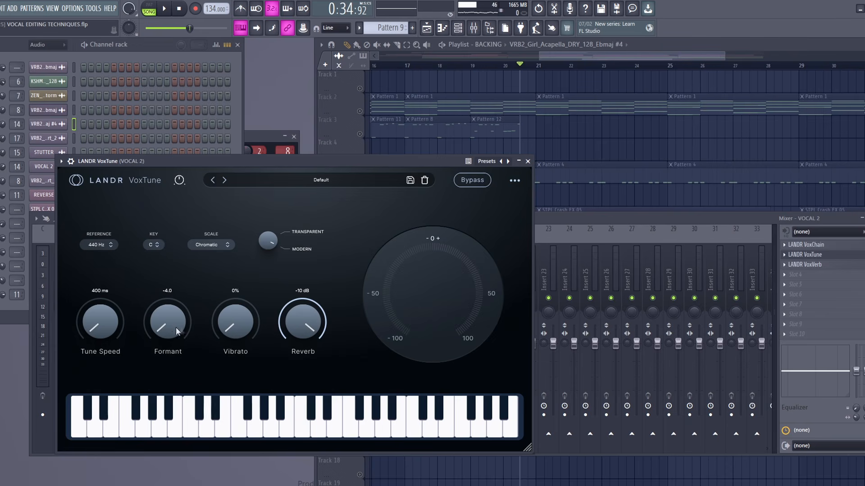
left_click_drag(169, 327, 173, 270)
left_click(338, 146)
key("space")
left_click(244, 162)
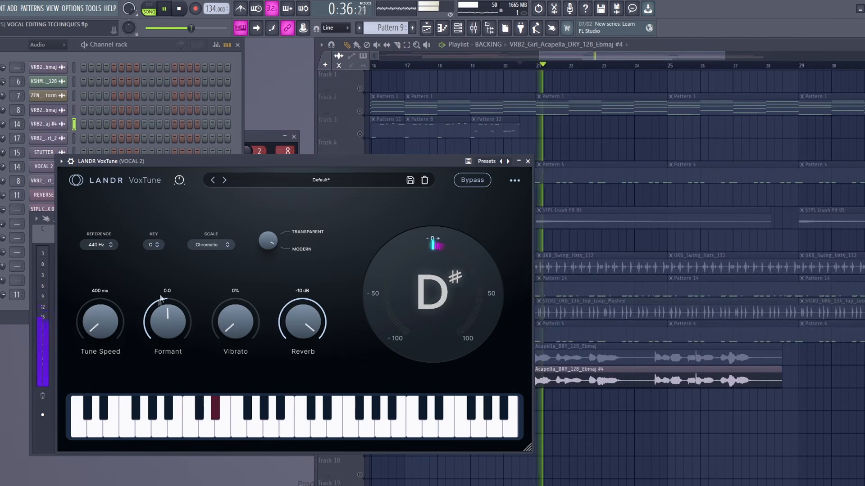
key("space")
key("space")
left_click_drag(171, 329, 199, 275)
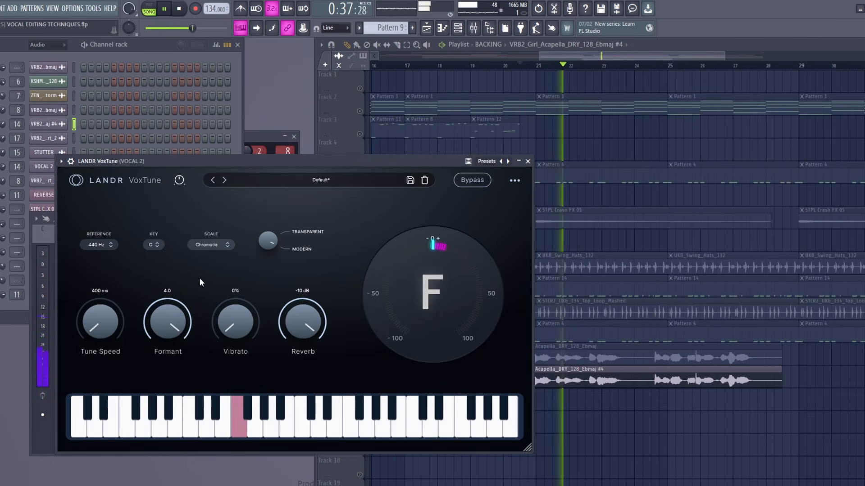
left_click(187, 15)
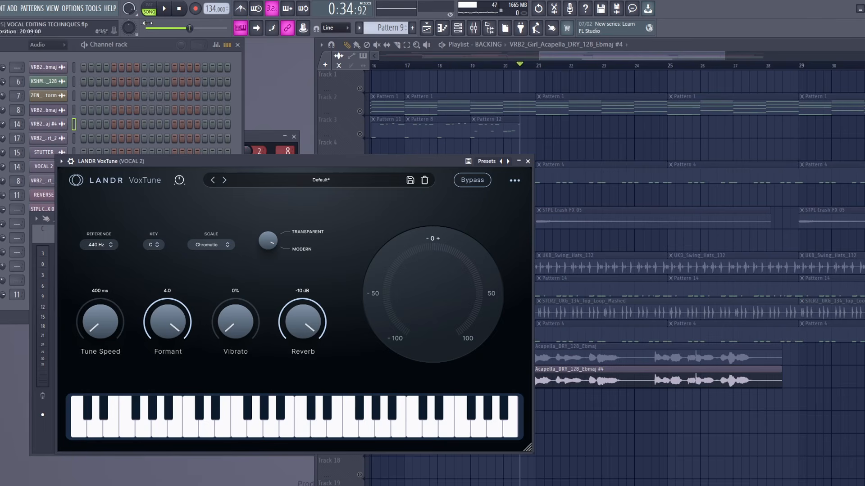
left_click(165, 9)
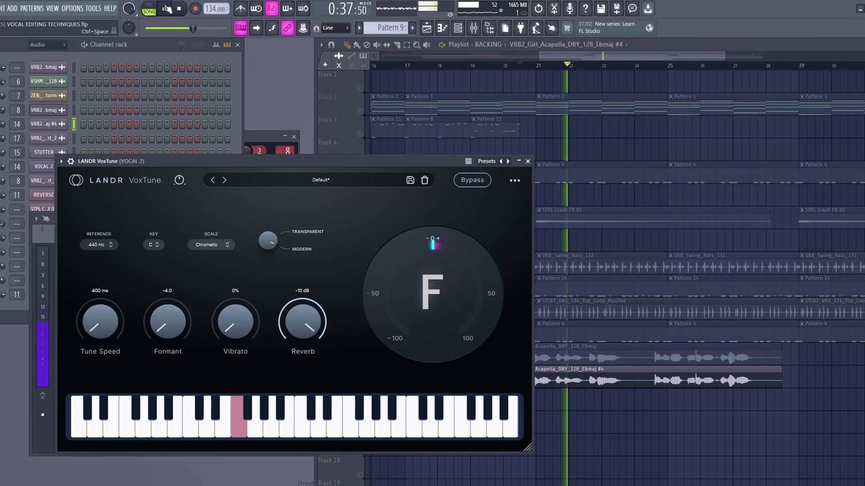
key("space")
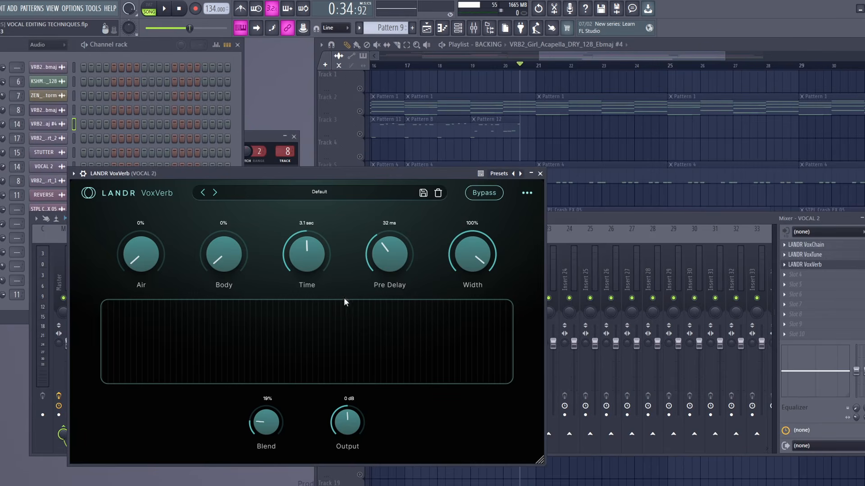
- Audition the duplicated backing vocal from bar 20.5 with its VoxVerb settings open
left_click(367, 152)
key("space")
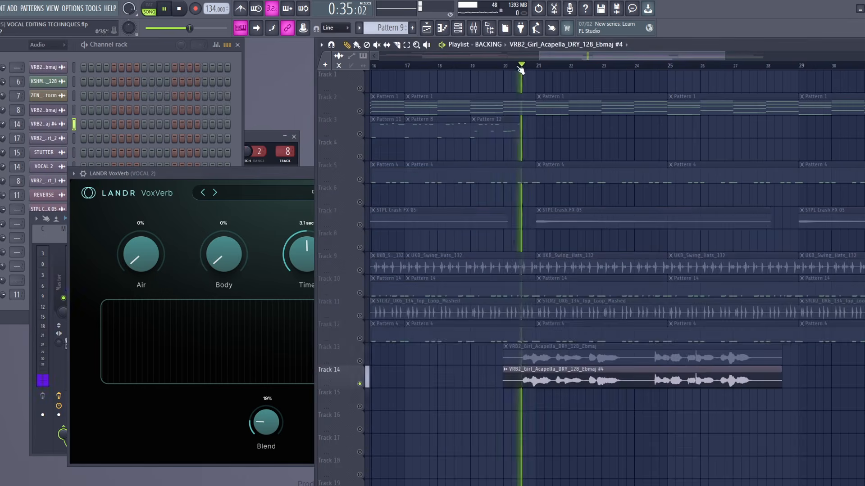
left_click(285, 174)
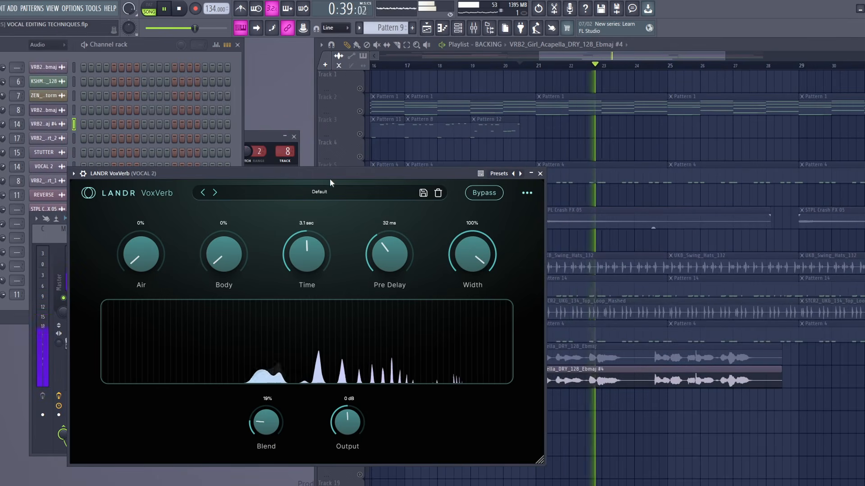
left_click(181, 8)
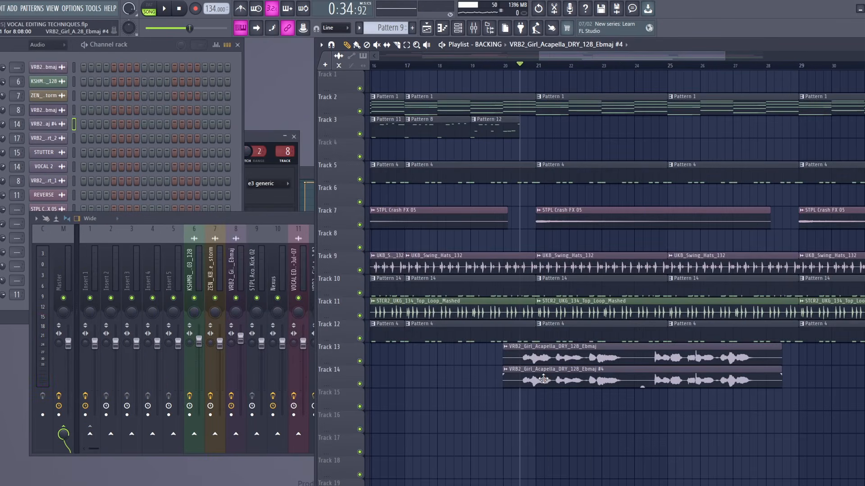
- Shift the Track 14 vocal copy half a bar later and audition it together with the Track 13 vocal
left_click_drag(540, 381, 554, 381)
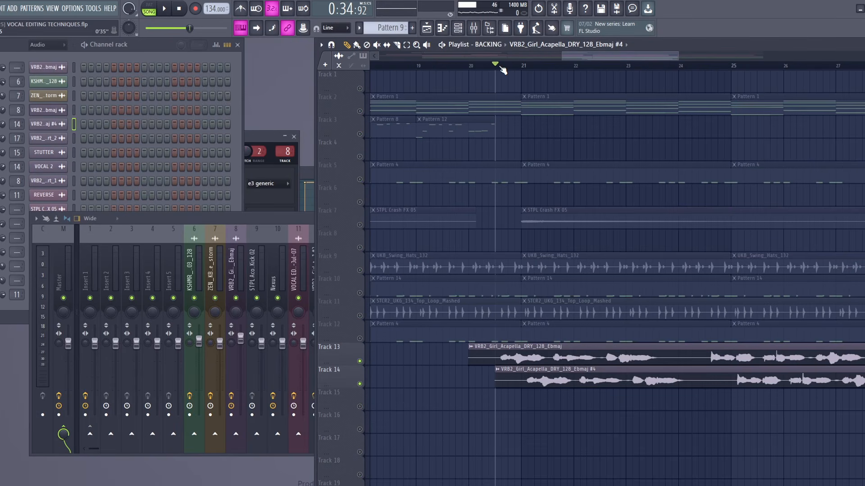
key("space")
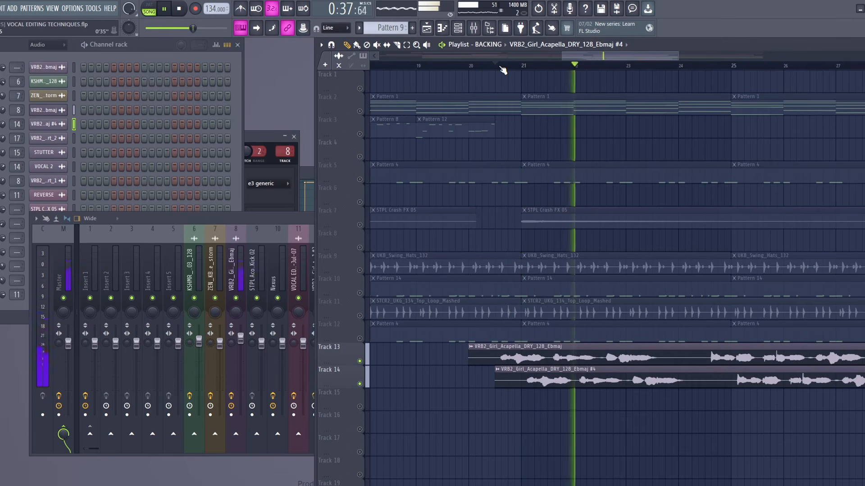
key("space")
- Toggle the solo on Track 13 to bring back all tracks, and audition the full arrangement from bar 20
right_click(359, 361)
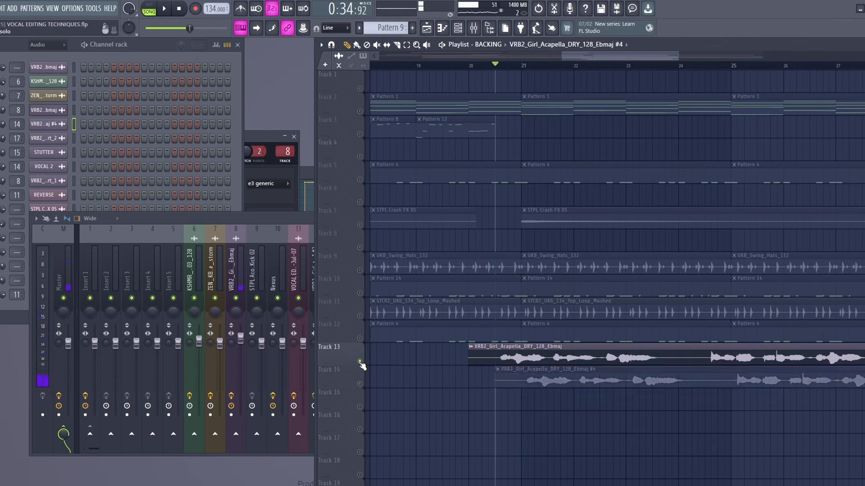
right_click(359, 361)
scroll(472, 70, "down", 3)
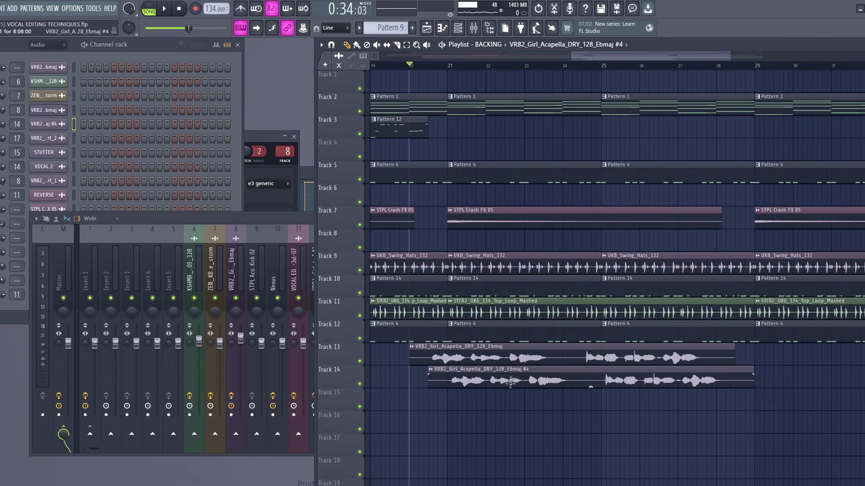
key("space")
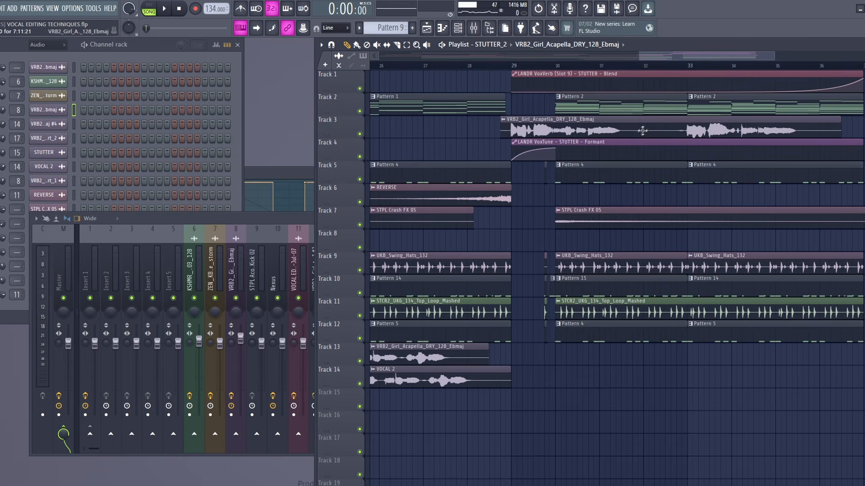
- Make the Track 3 acapella clip in STUTTER_2 unique and route it to a free mixer track
left_click(503, 119)
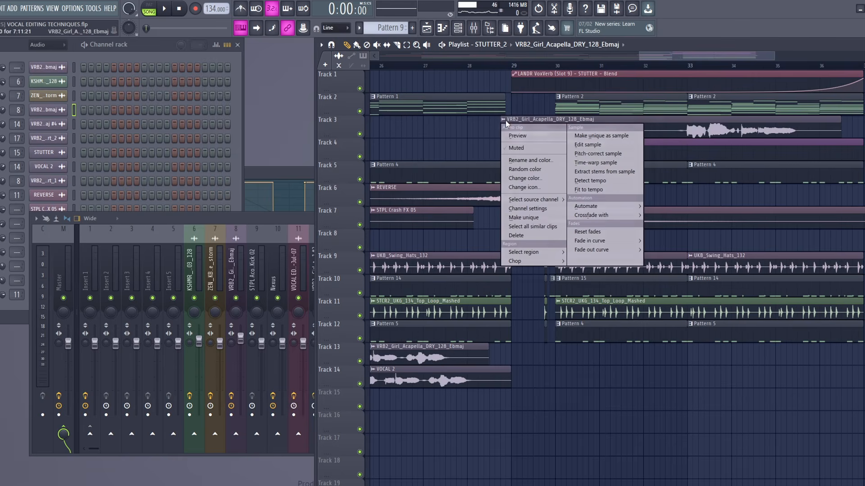
left_click(534, 218)
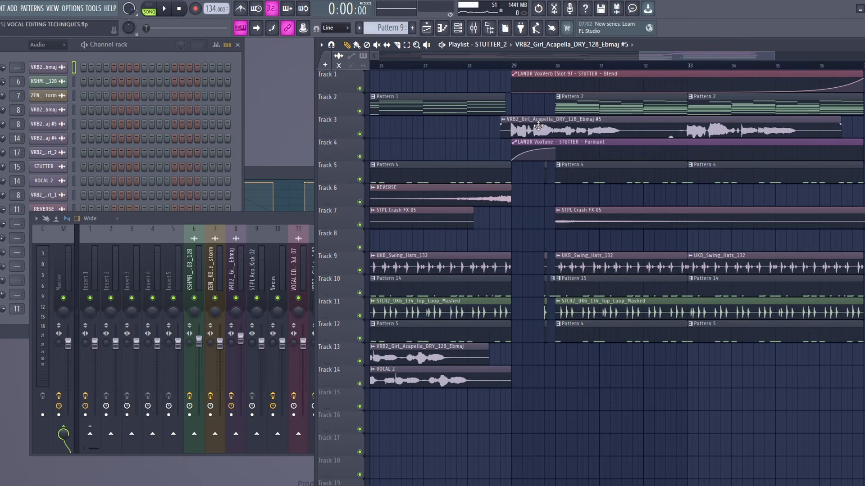
double_click(538, 127)
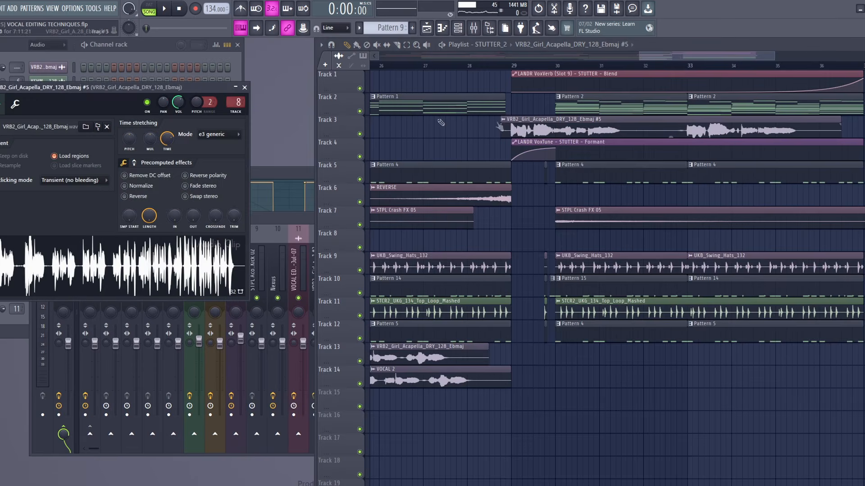
key("ctrl+l")
left_click(247, 88)
- Add Gross Beat to the unique acapella's mixer track and select the Trance Gt 1 volume preset
left_click(796, 243)
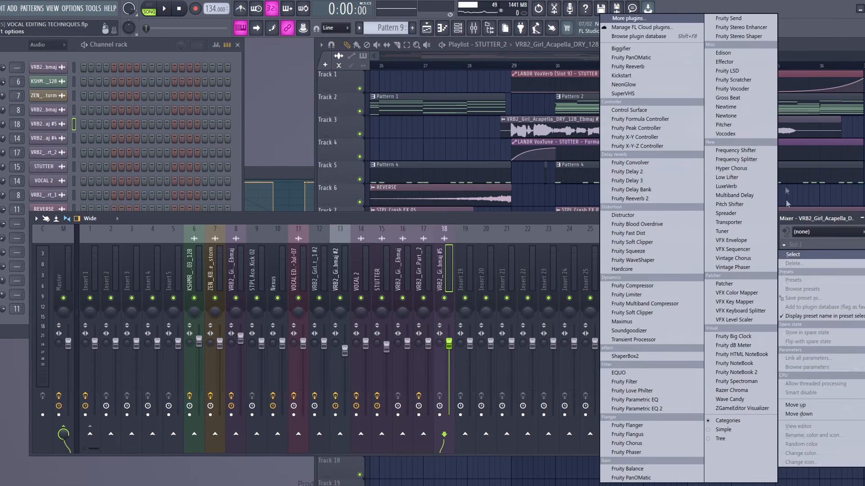
left_click(725, 98)
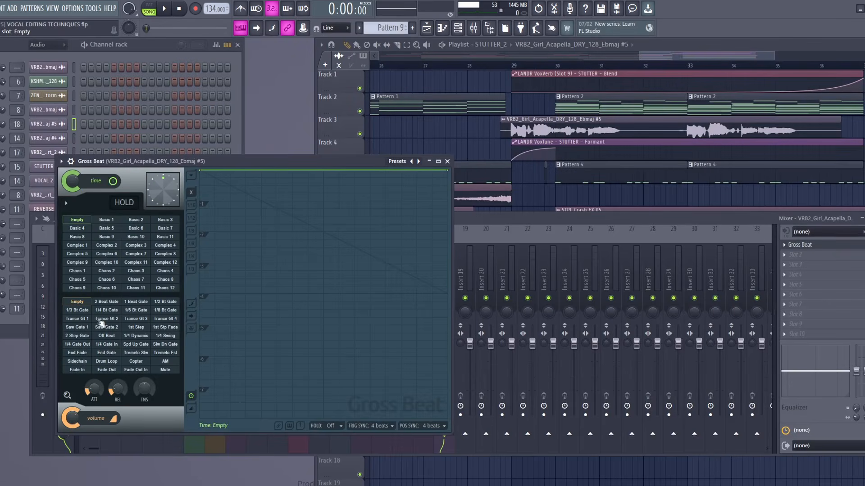
left_click(78, 319)
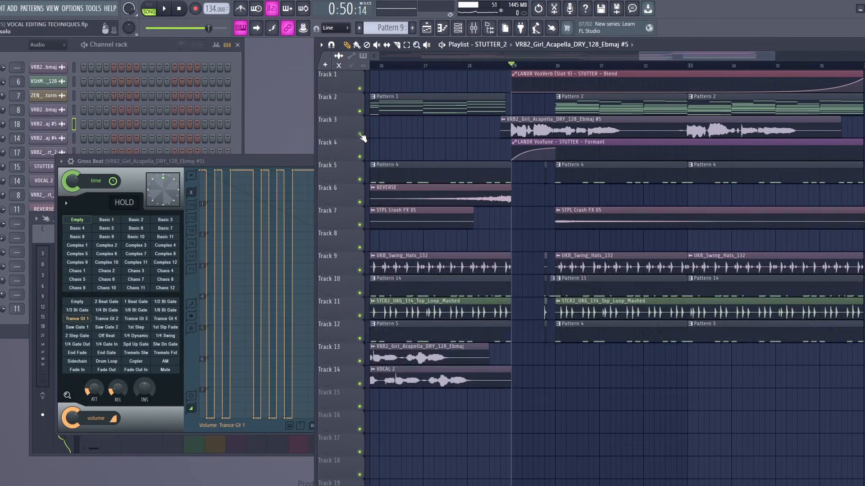
- Solo Track 3 and audition the gated acapella from bar 29
right_click(359, 134)
key("space")
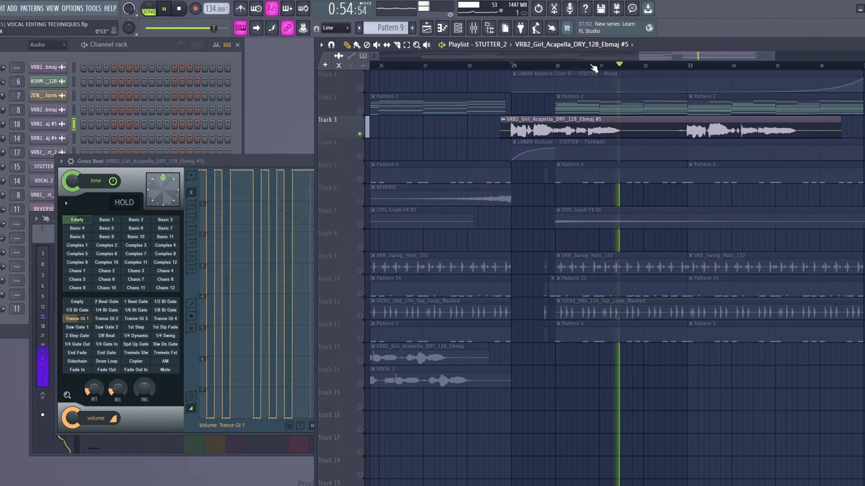
key("space")
- Trim the Track 3 acapella's start to bar 29 and slice it an eighth of a bar in
scroll(518, 66, "up", 4)
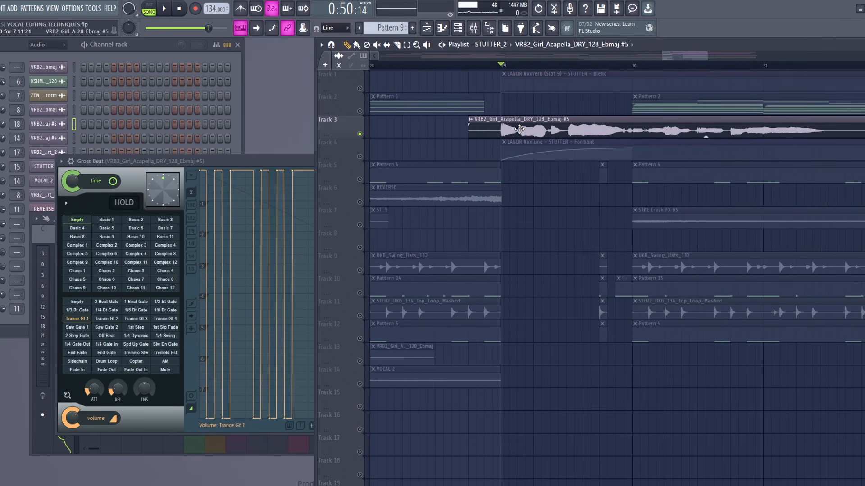
left_click_drag(469, 131, 501, 137)
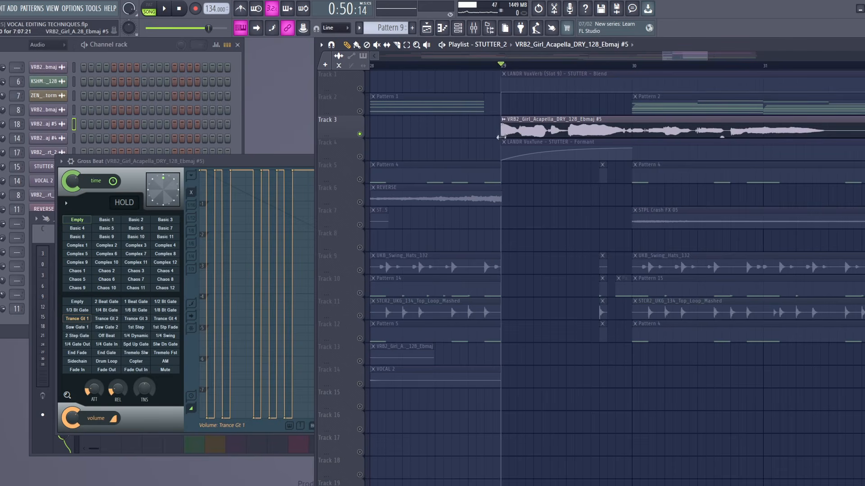
key("space")
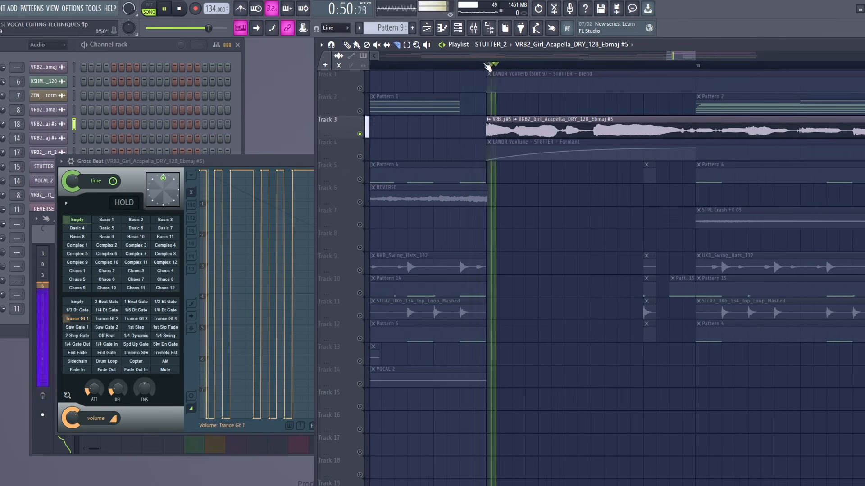
key("space")
- Bring the next vocal phrase directly up against the short first slice on Track 3 and audition the join
mouse_move(514, 128)
left_mouse_down()
mouse_move(595, 126)
mouse_move(516, 128)
left_mouse_up()
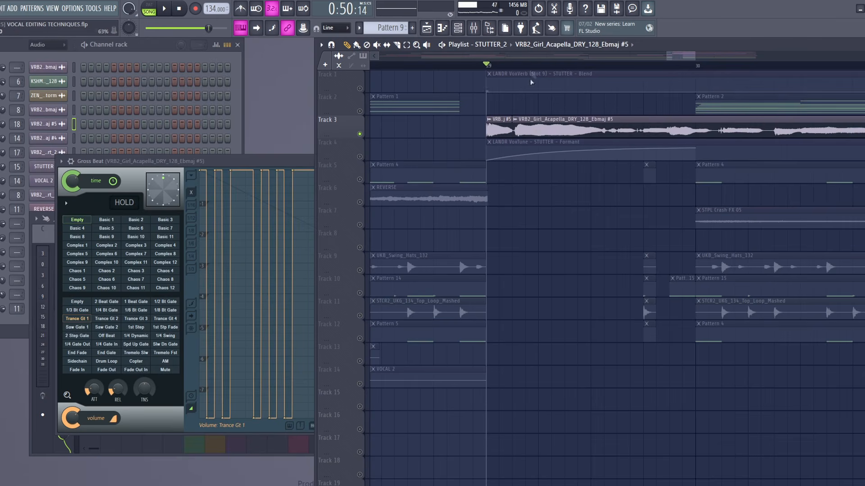
key("space")
key("space")
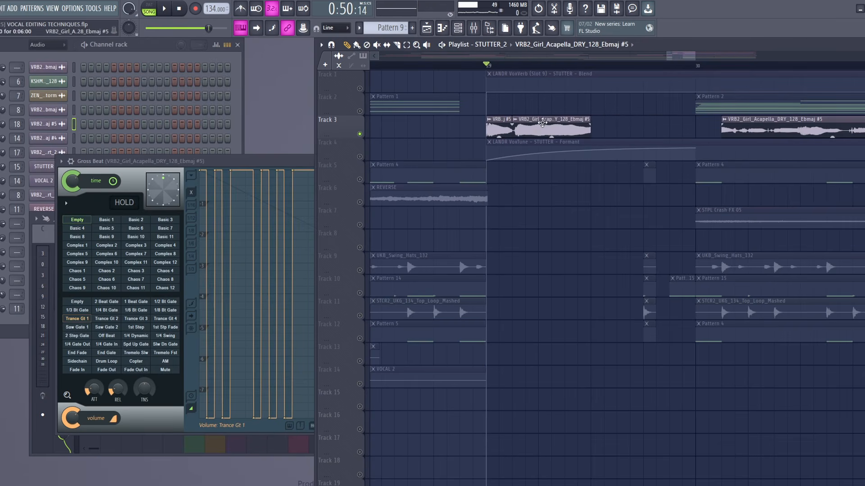
- Duplicate the second vocal slice to fill the rest of bar 29 and audition the stutter
left_click_drag(544, 123, 624, 127)
key("space")
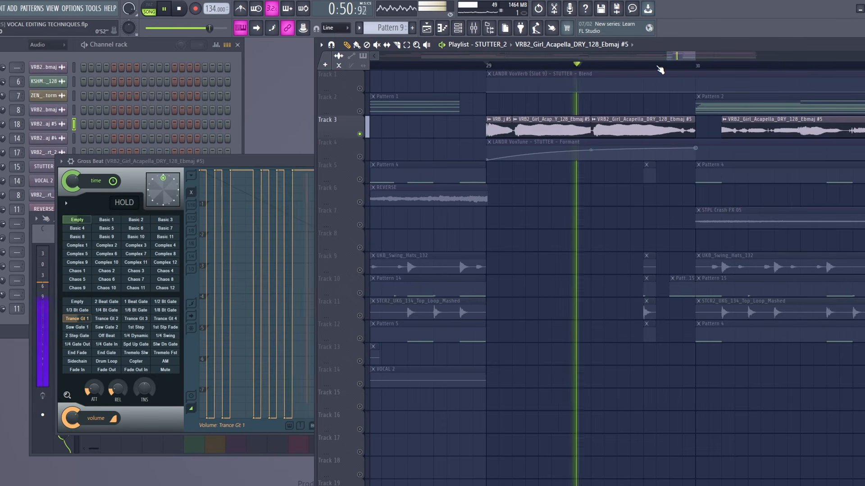
left_click_drag(669, 120, 693, 119)
mouse_move(595, 129)
left_mouse_down()
mouse_move(479, 129)
mouse_move(609, 131)
left_mouse_up()
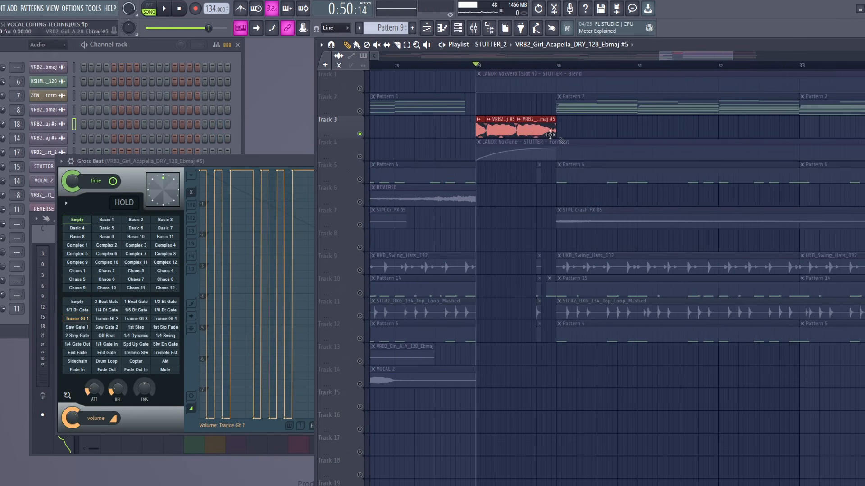
- Duplicate the three stutter slices to bar 30 and slip the audio inside the middle copy
right_click(682, 134)
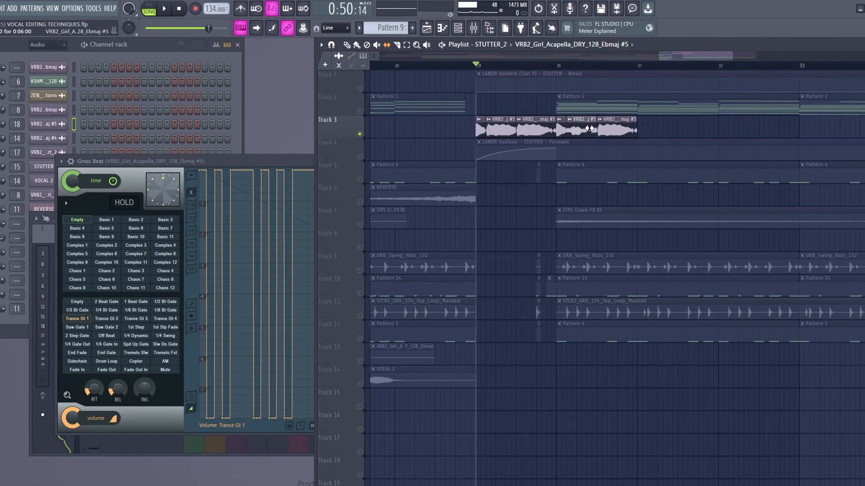
key("space")
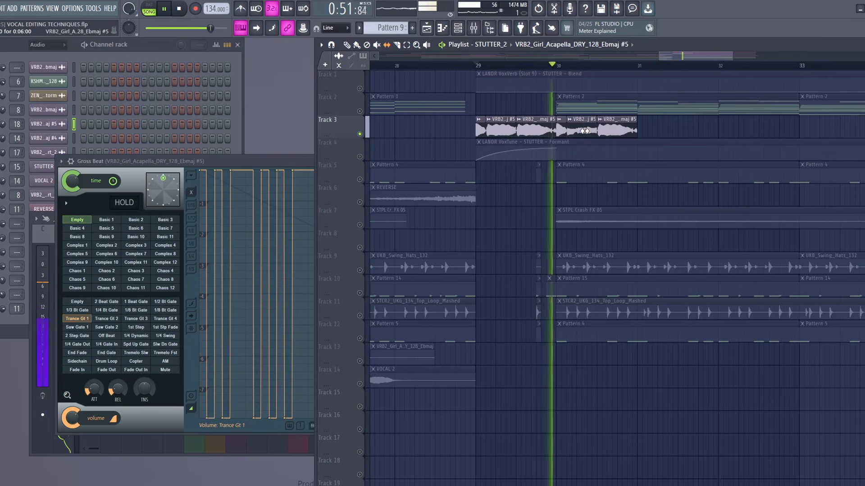
key("space")
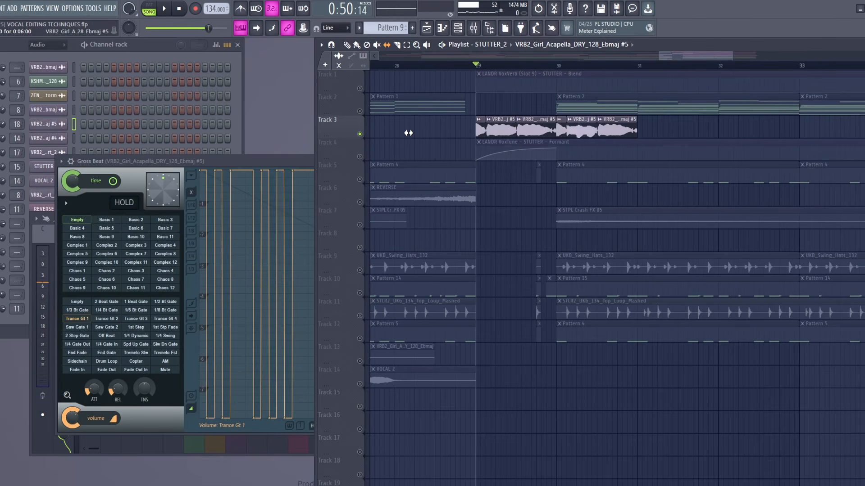
- Slip the audio inside the last slice of bar 30 while auditioning the stutter from bar 30
left_click(559, 67)
key("space")
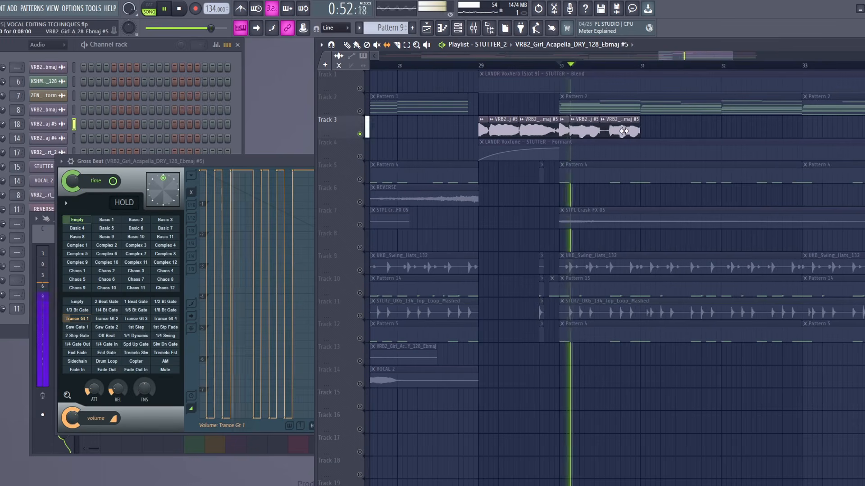
key("space")
key("space")
left_click_drag(632, 133, 621, 132)
key("space")
key("space")
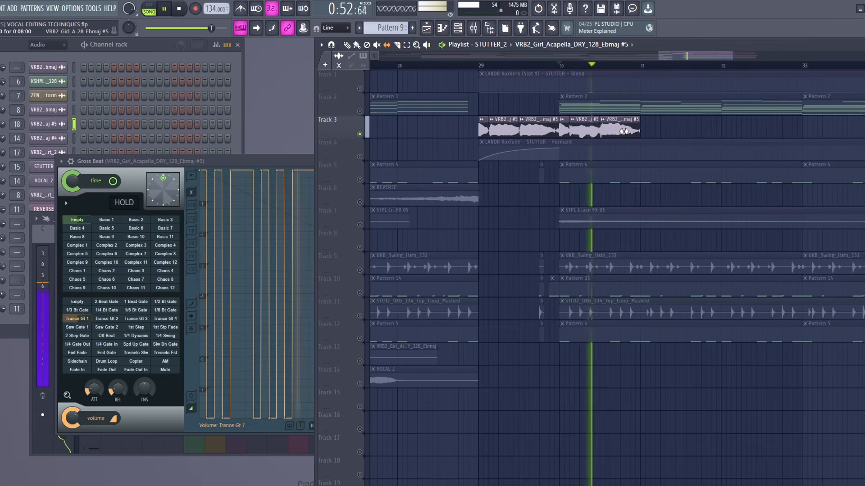
- Audition the complete run of STUTTER vocal slices on Track 3 from bar 29
key("space")
scroll(579, 135, "up", 2)
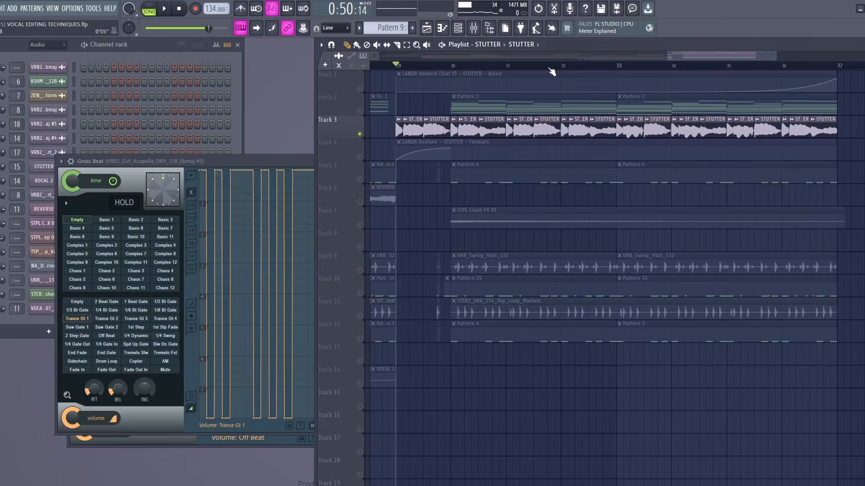
key("space")
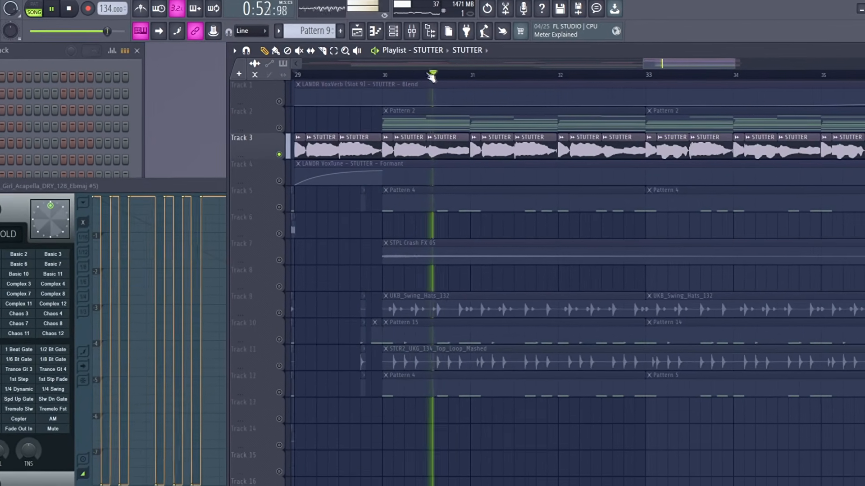
scroll(422, 83, "down", 2)
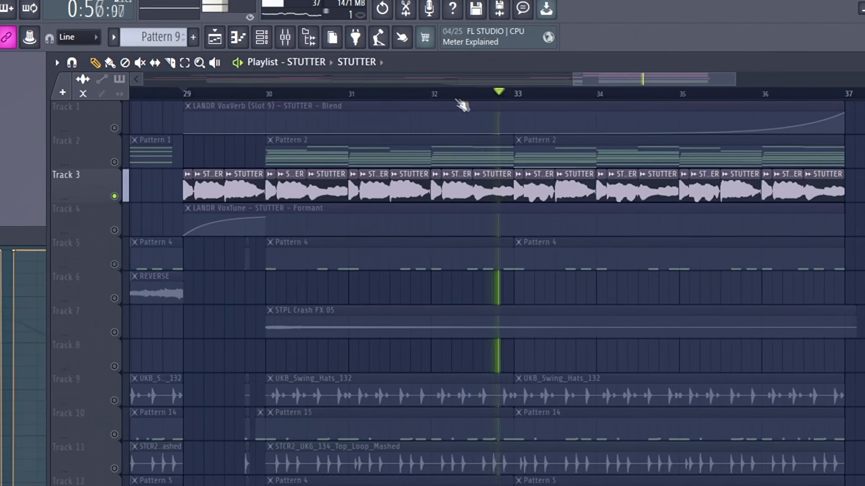
key("space")
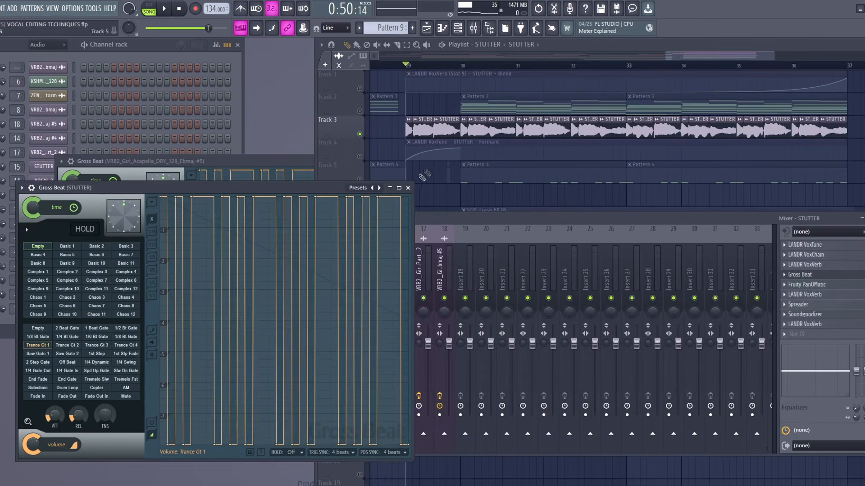
- Close Gross Beat, inspect LANDR VoxTune on the STUTTER insert and audition its formant effect from bar 29
left_click(408, 187)
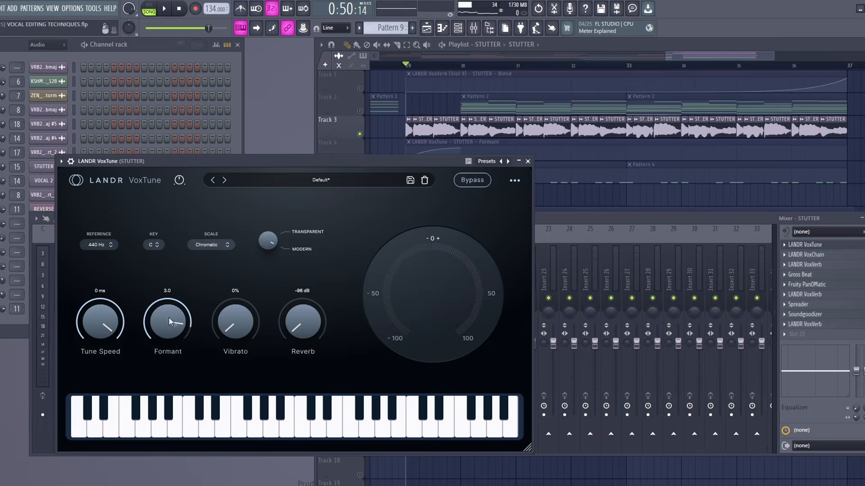
left_click(408, 66)
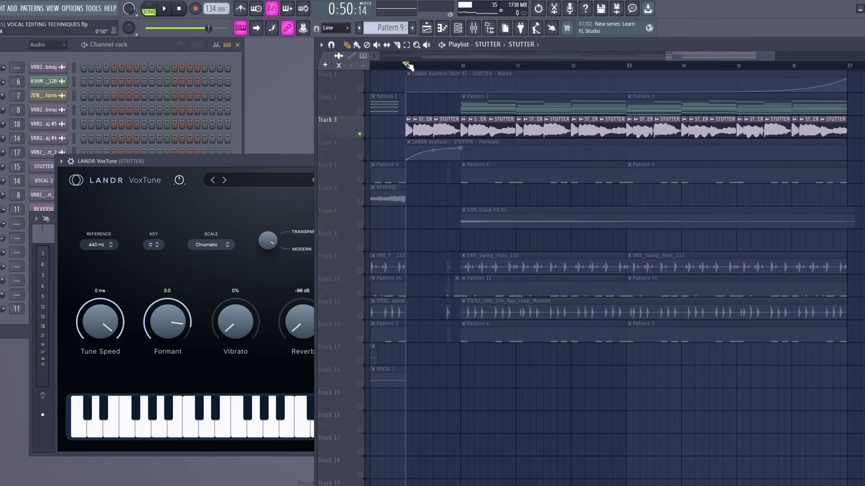
key("space")
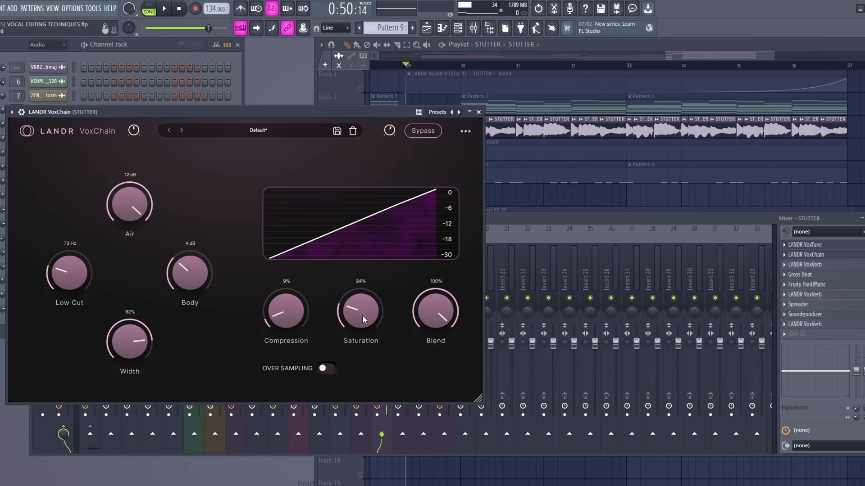
- Audition the STUTTER vocal while inspecting LANDR VoxChain and the first LANDR VoxVerb on its insert
key("space")
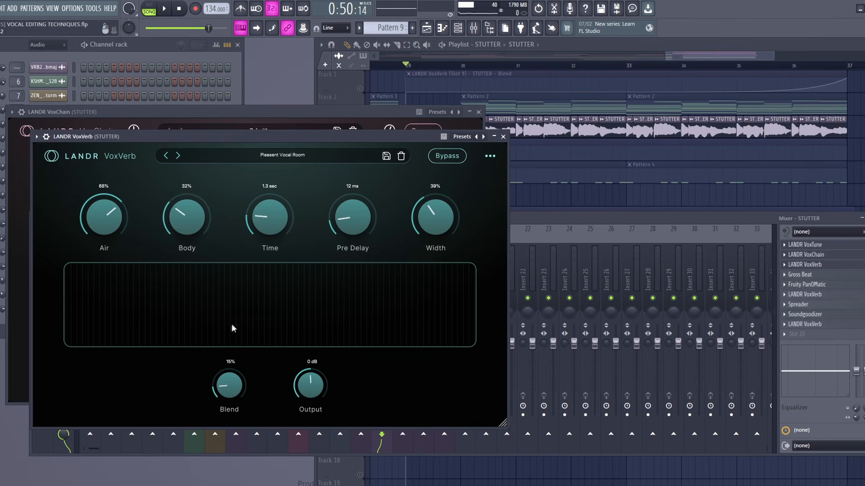
key("space")
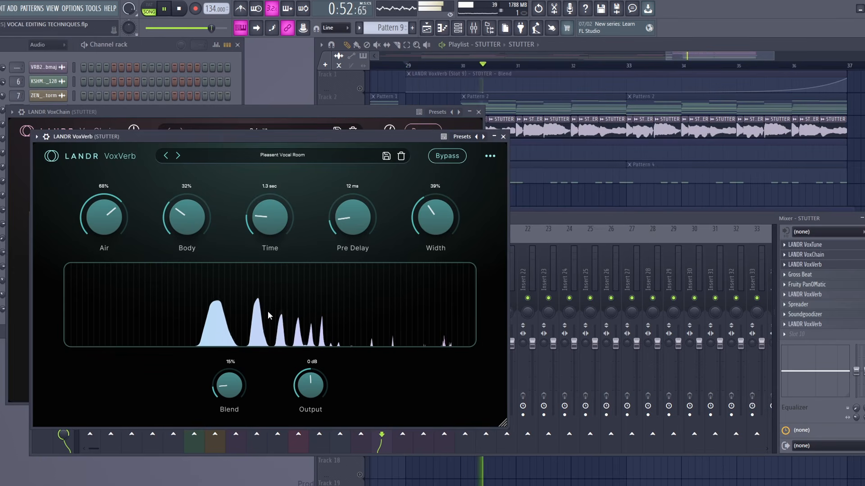
key("space")
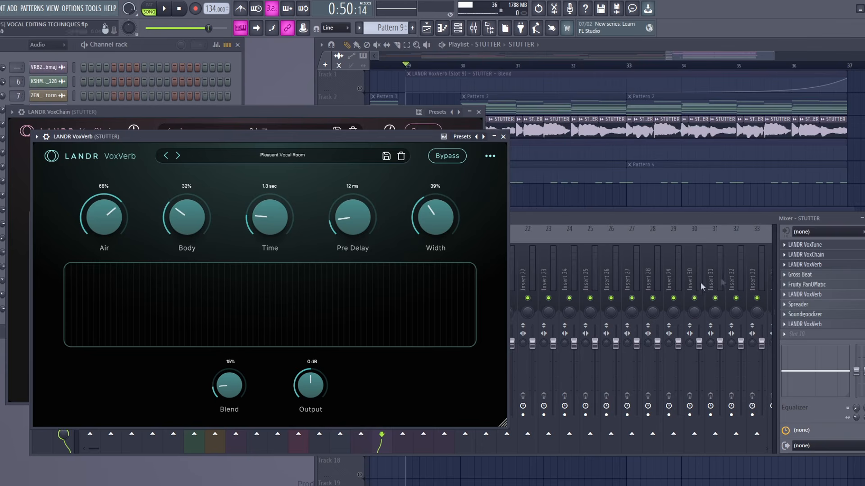
- Open Gross Beat and the second LANDR VoxVerb on the STUTTER insert and audition the long reverb tail
left_click(811, 275)
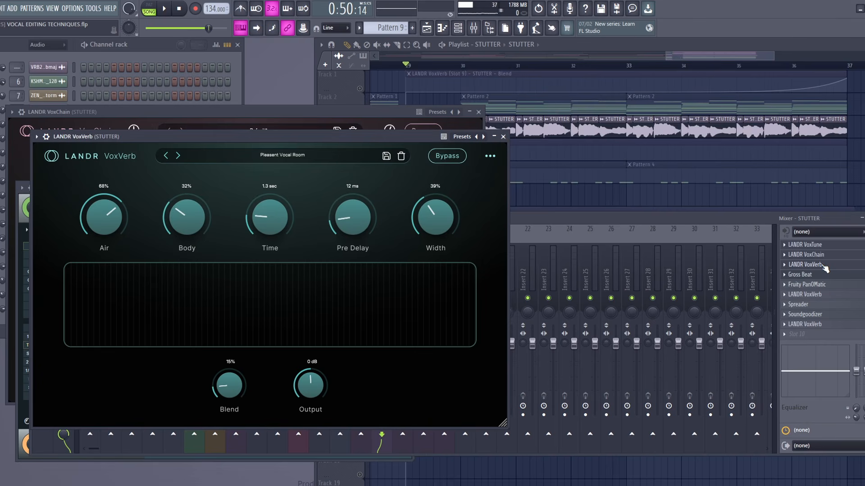
left_click(841, 296)
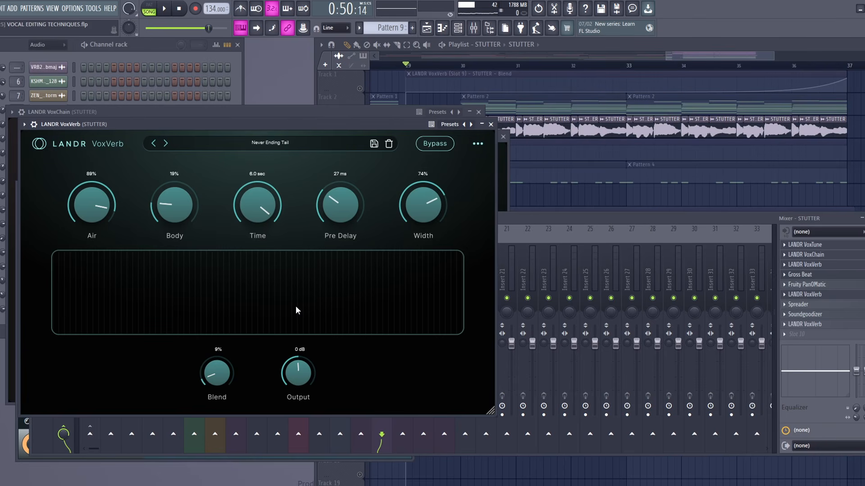
key("space")
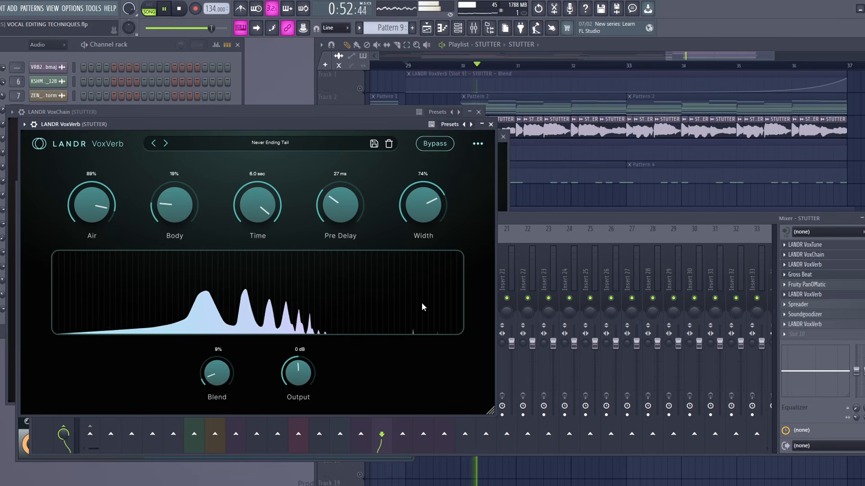
key("space")
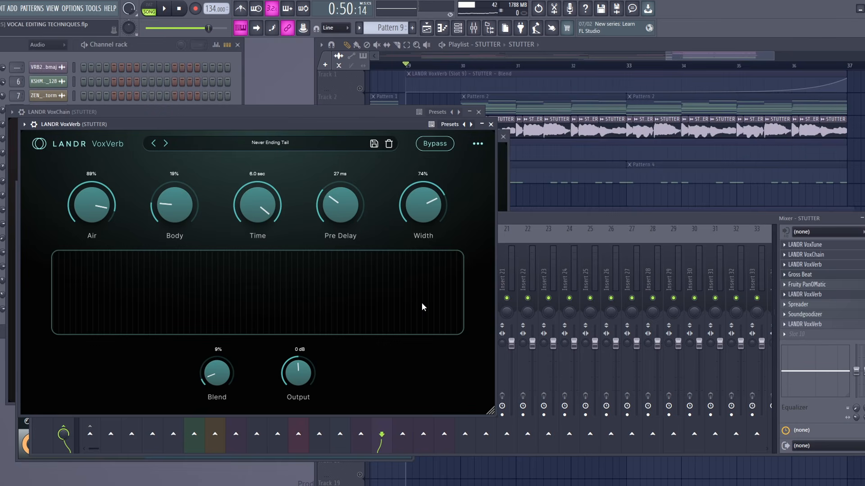
- Open Fruity PanOMatic on the STUTTER insert and audition its panning on the vocal
key("F9")
left_click(826, 286)
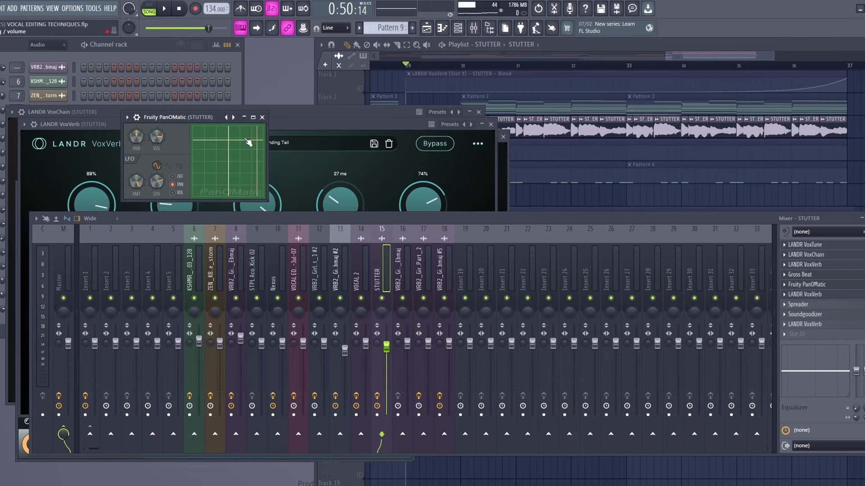
key("space")
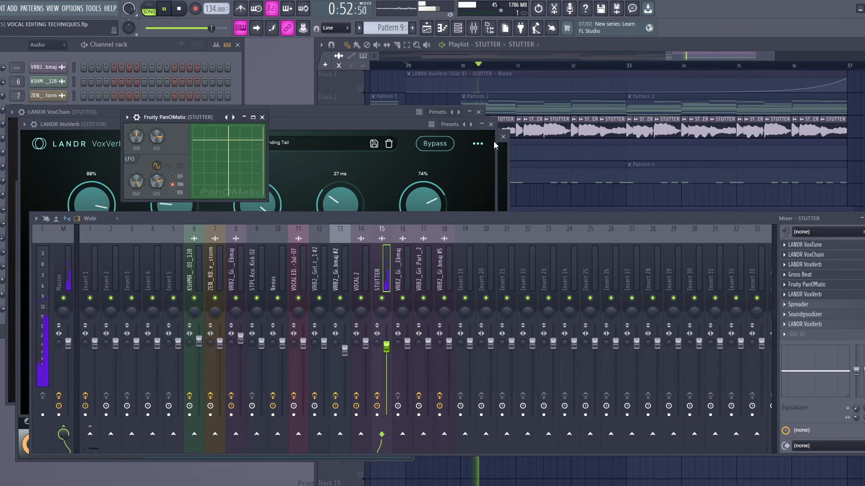
key("space")
- Open Spreader and Soundgoodizer on the STUTTER insert and audition the vocal with them
left_click(832, 305)
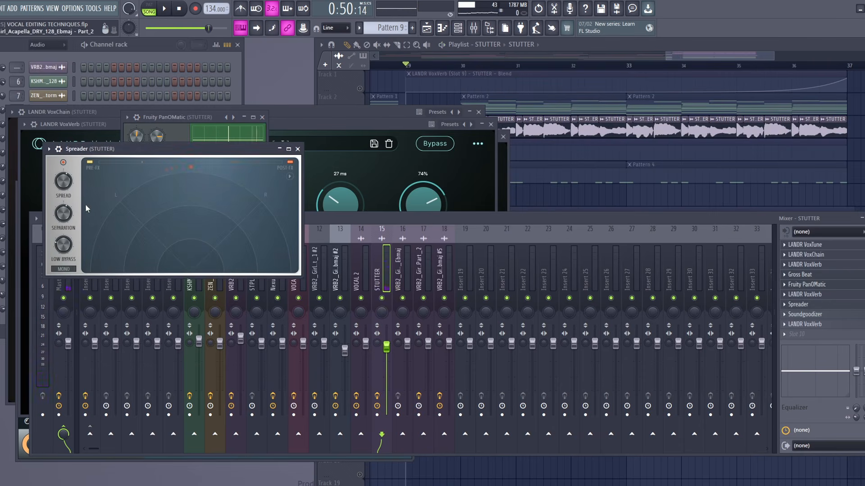
key("space")
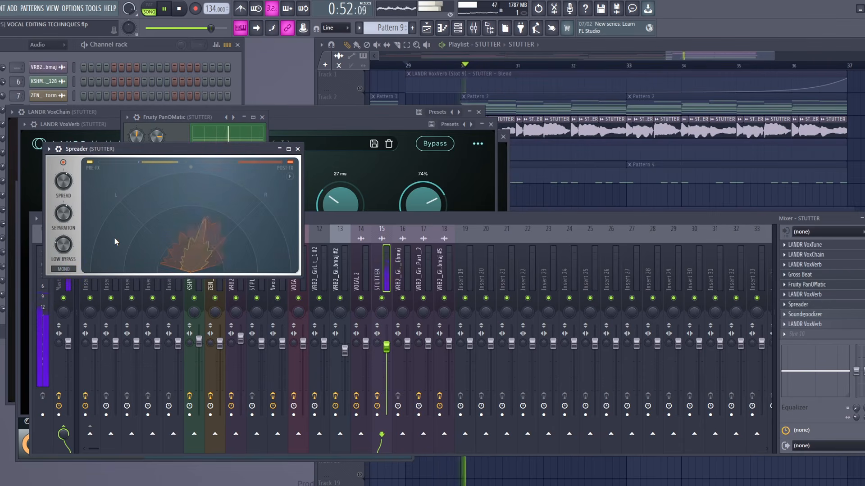
key("space")
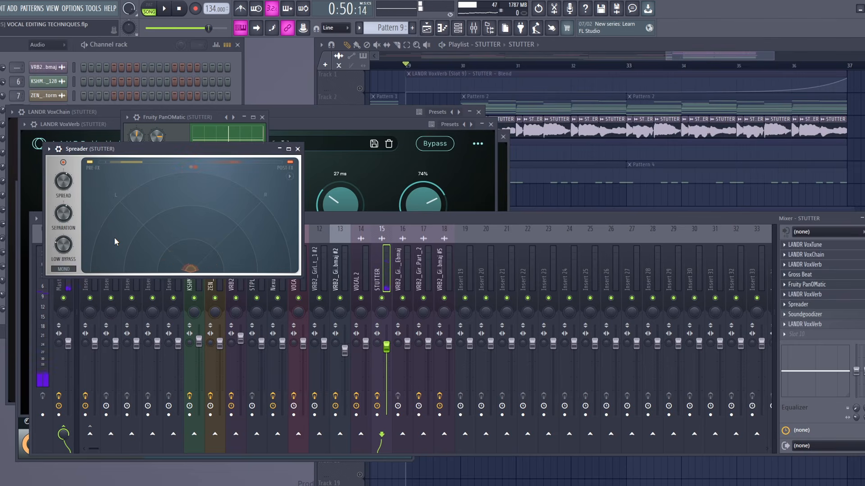
left_click(836, 319)
left_click(836, 315)
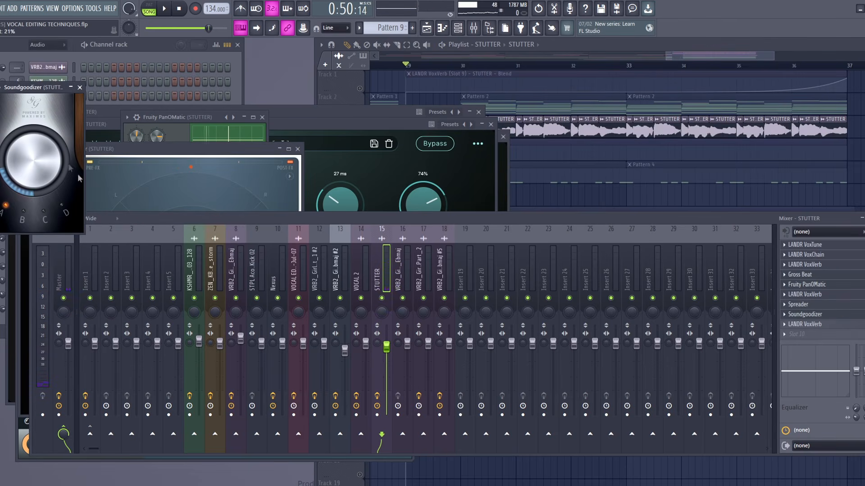
key("space")
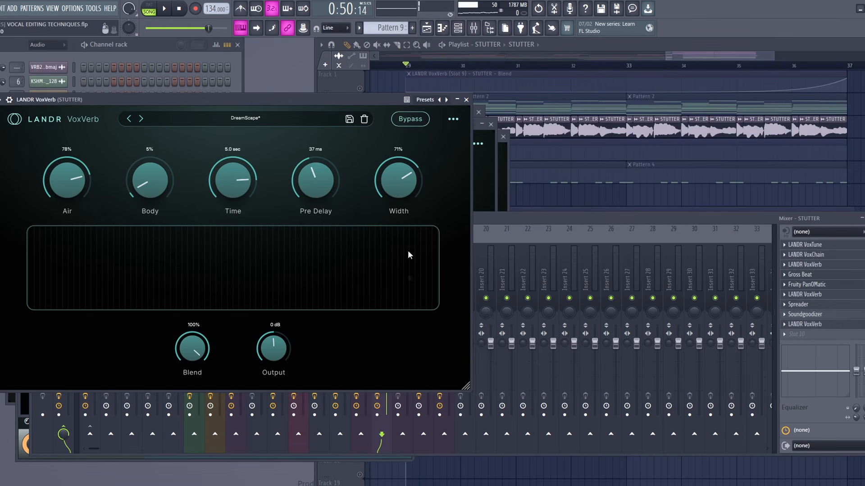
- Enable Track 1 with the LANDR VoxVerb Blend automation and audition the reverb build-up from bar 35
left_click(362, 90)
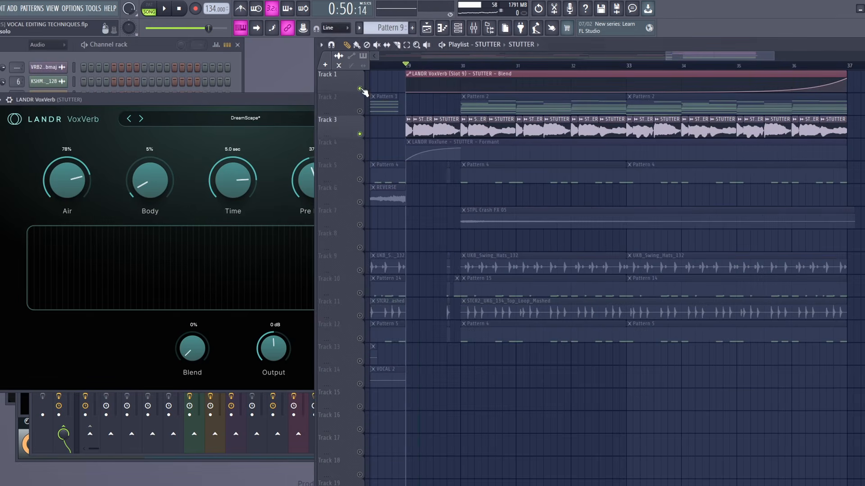
left_click(197, 353)
left_click(737, 66)
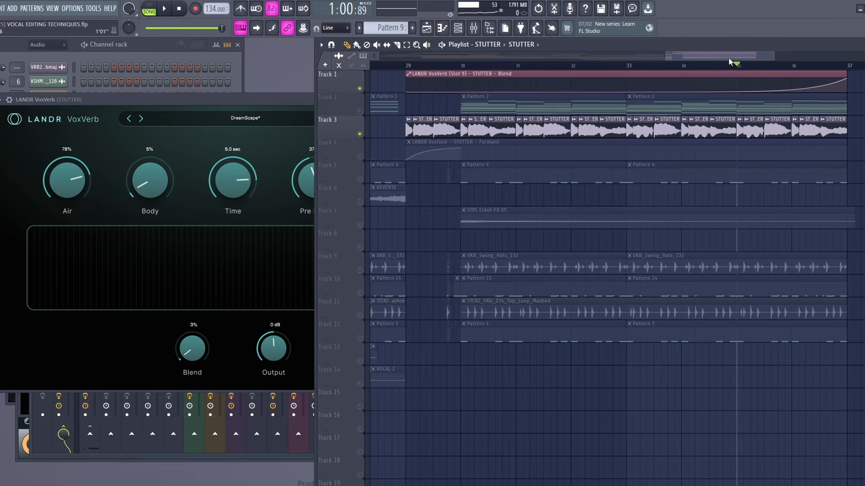
scroll(721, 66, "right", 2)
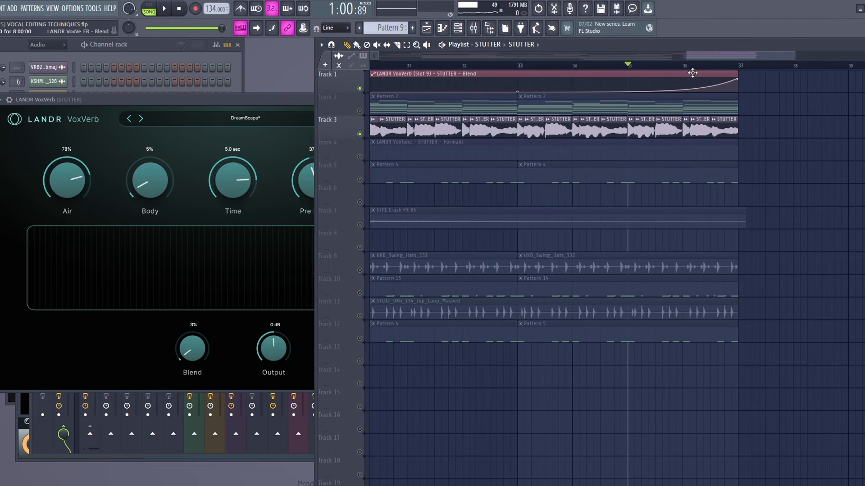
key("space")
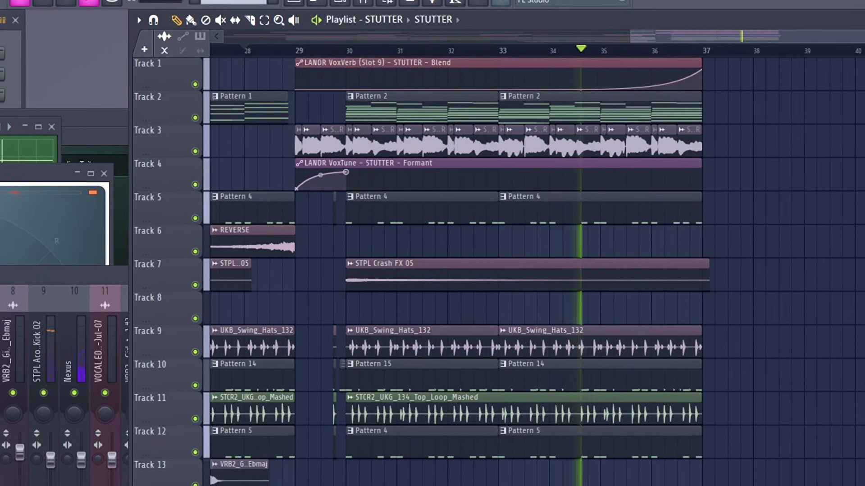
key("space")
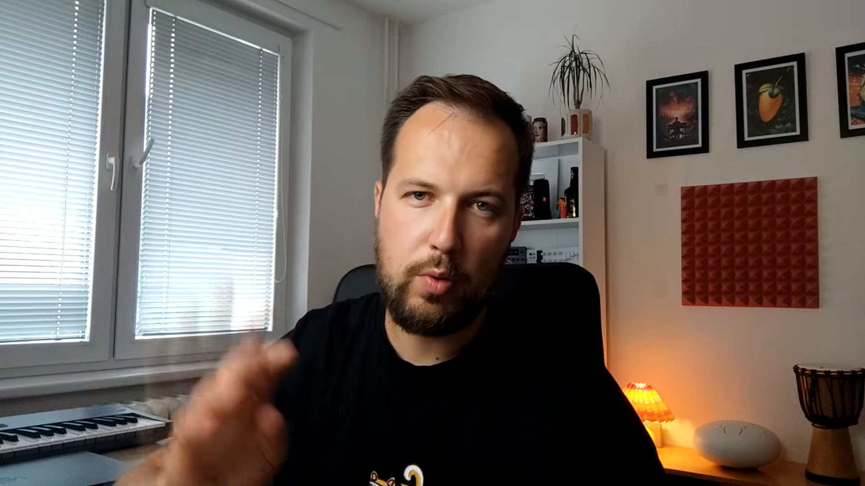